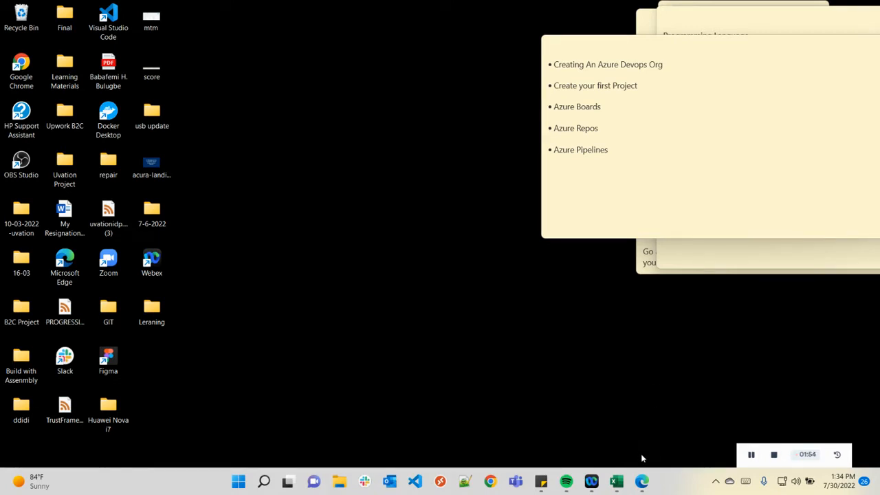
Bring Edge forward, maximize it, and open a new InPrivate window.
mouse_move(642, 480)
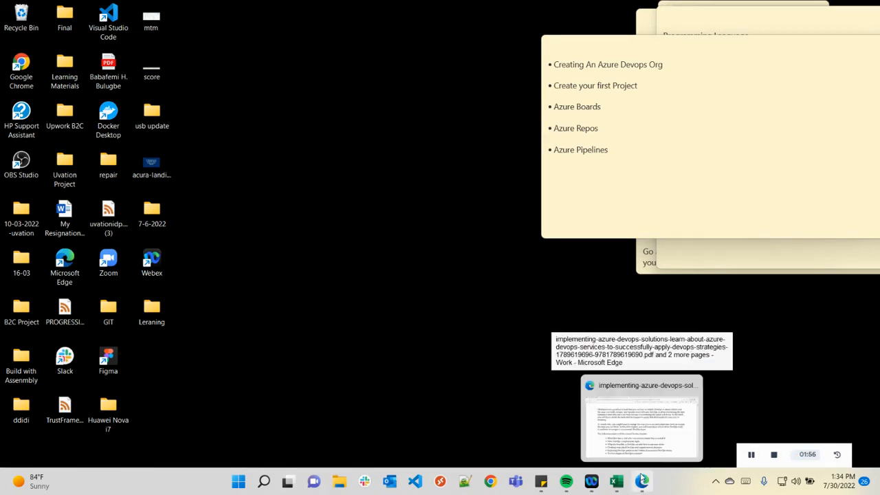
click(641, 481)
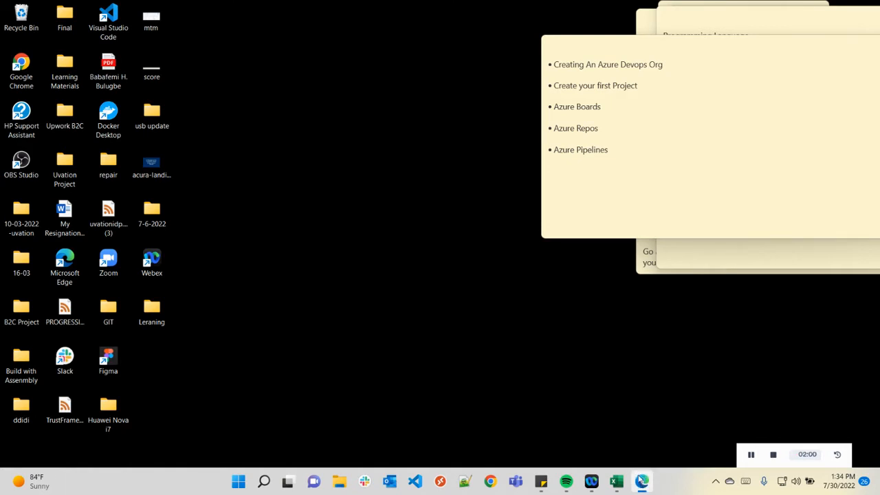
mouse_move(644, 479)
drag(1, 60, 481, 2)
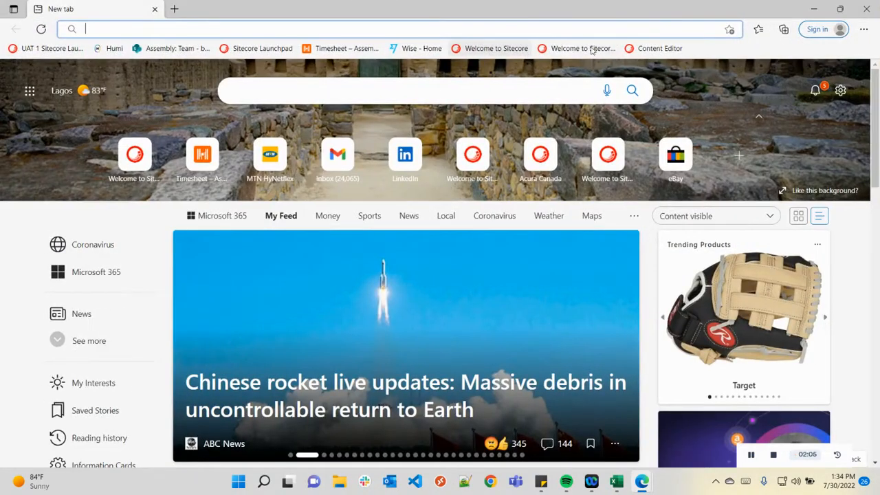
click(862, 29)
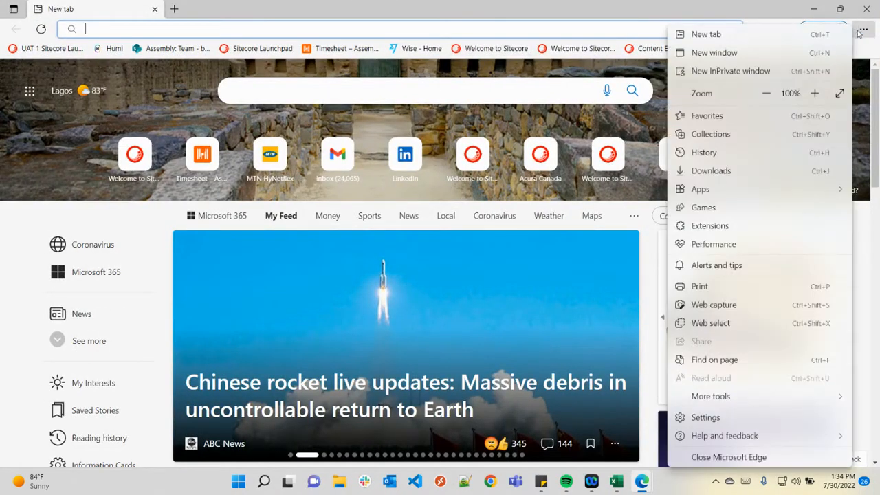
click(762, 70)
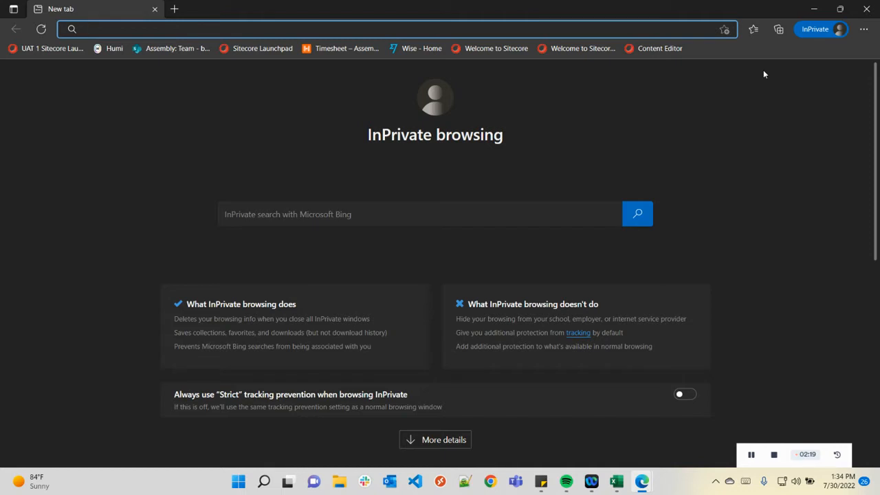
Browse to dev.azure.com and choose Start free to reach Microsoft sign-in.
text(dev.a)
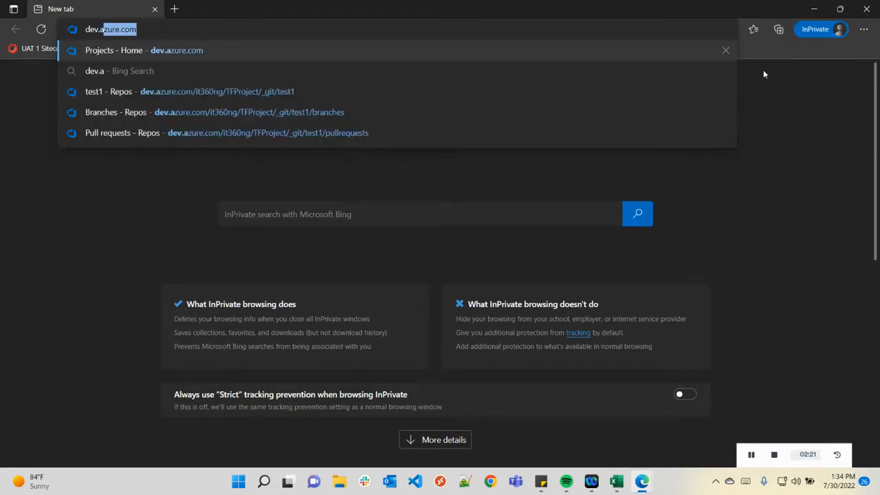
text(zure.com)
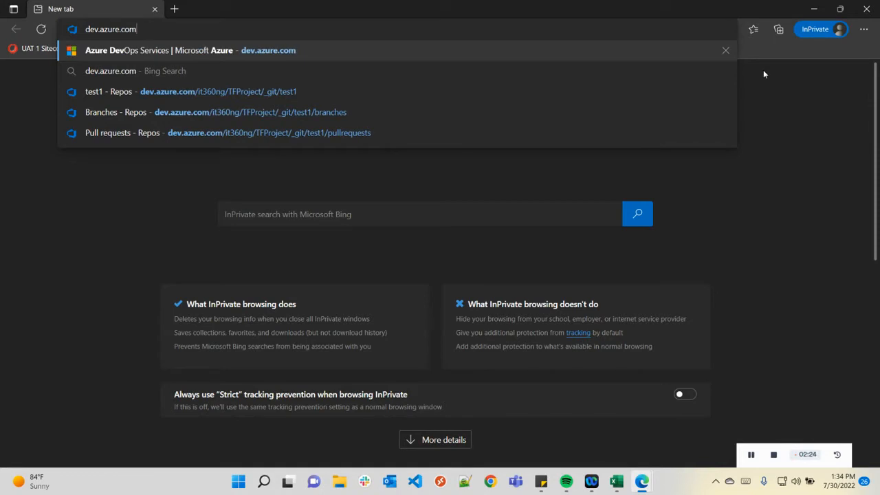
key(Return)
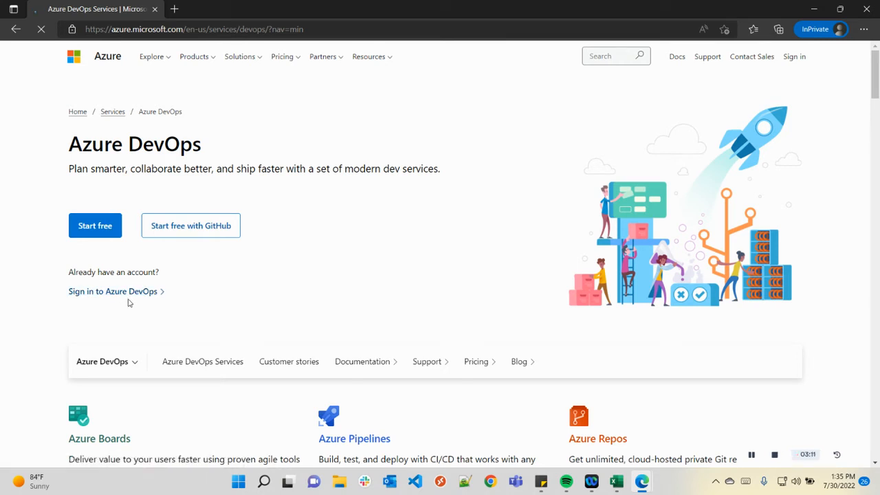
click(93, 228)
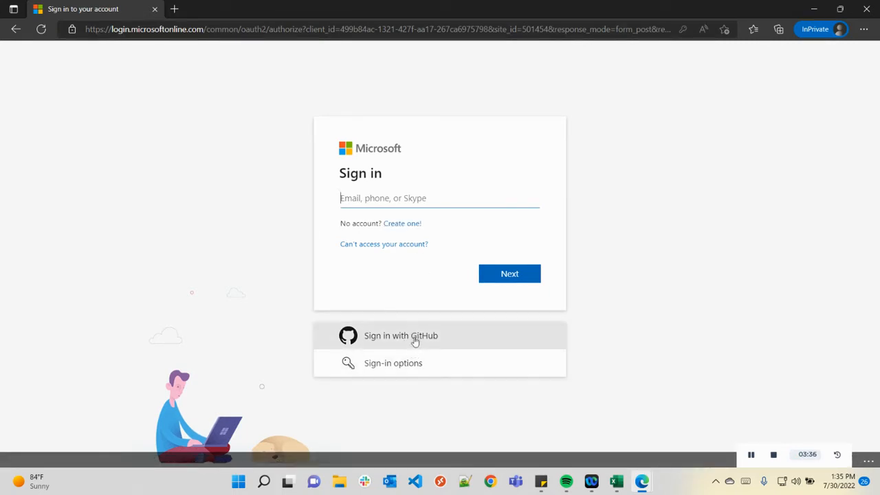
Sign in with the account e-mail and password, choosing to stay signed in.
click(377, 194)
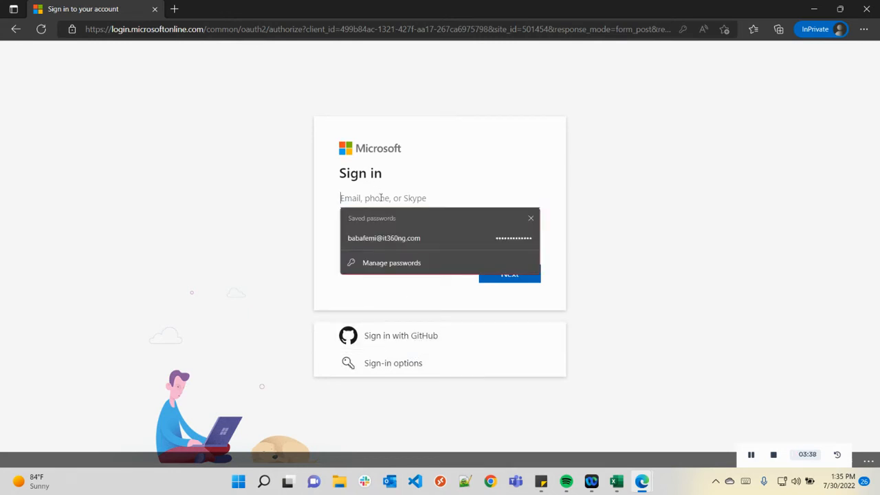
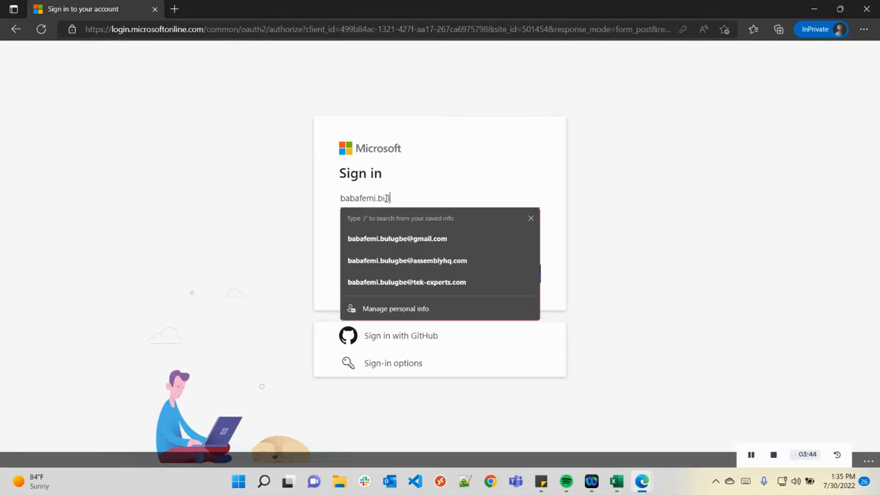
key(Return)
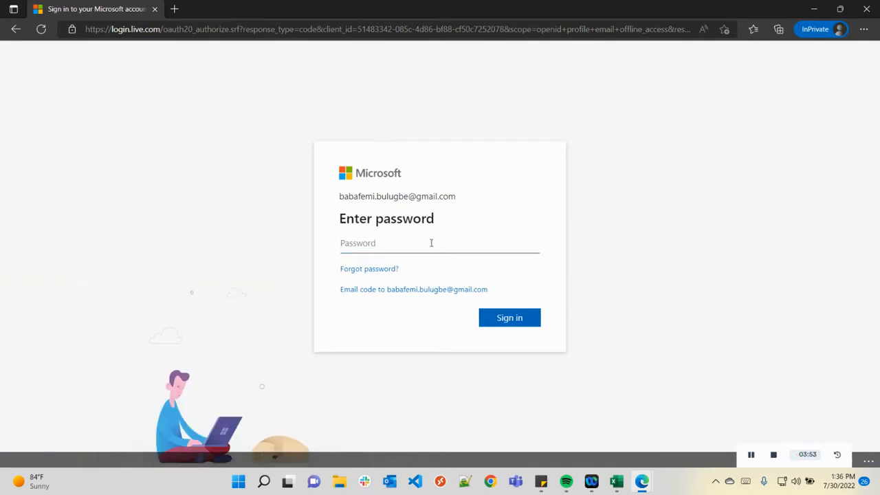
text(************)
key(Return)
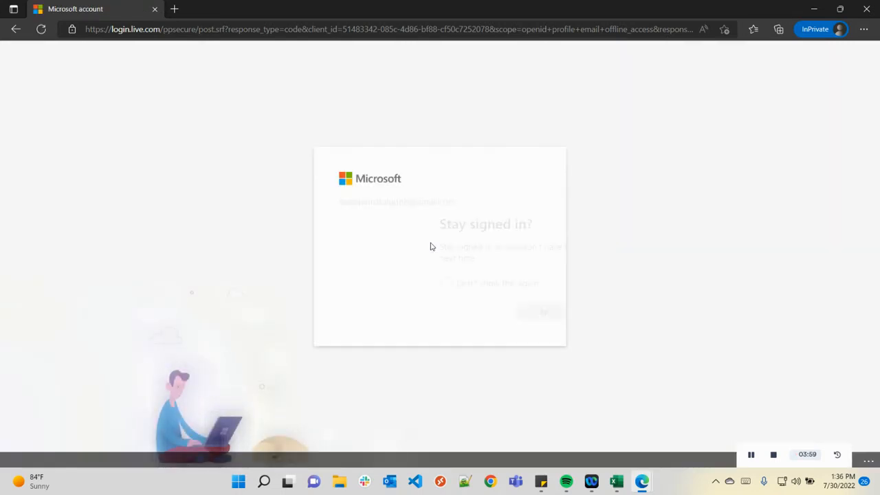
click(504, 317)
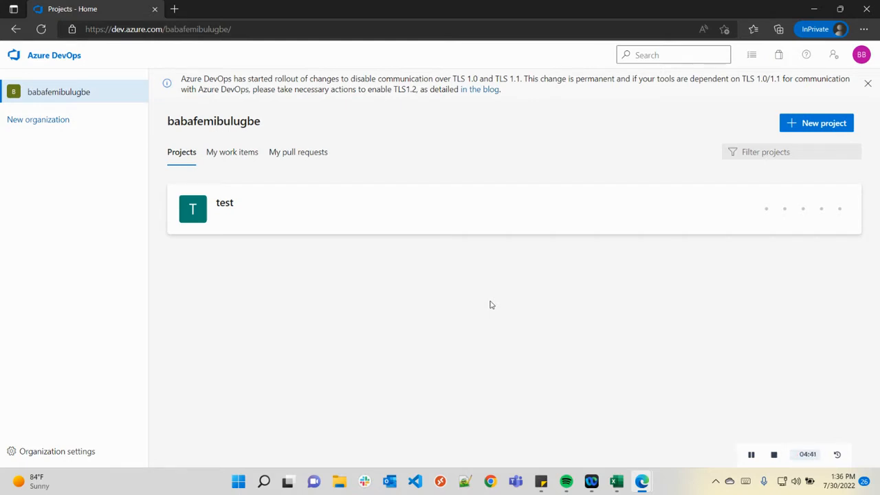
Start a new organization and rename it to 'tecktalkwithbabafemi'.
click(39, 122)
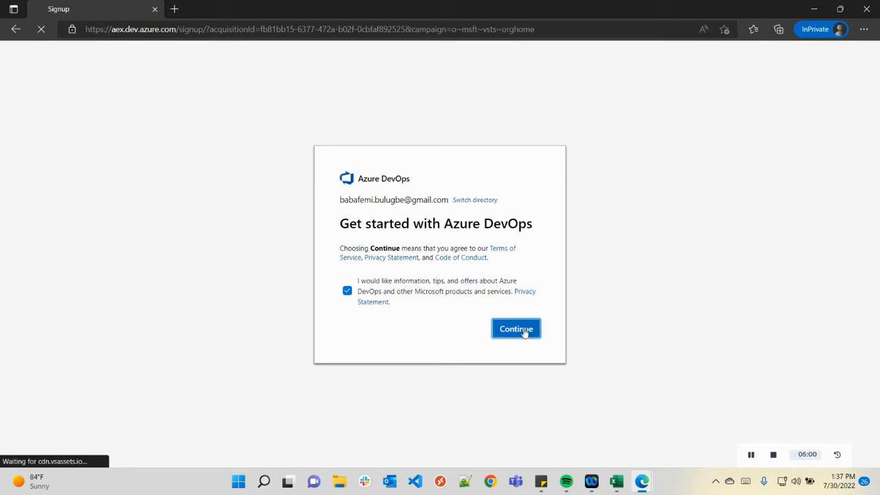
click(522, 330)
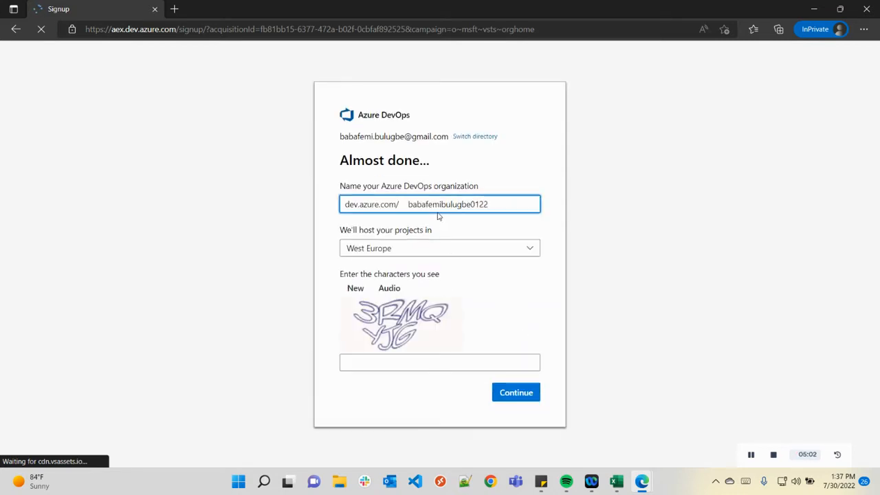
drag(505, 202, 405, 204)
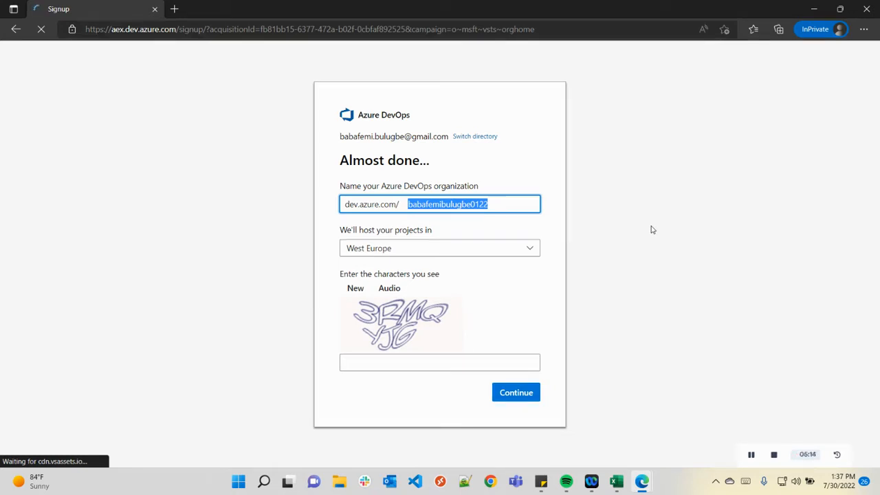
key(BackSpace)
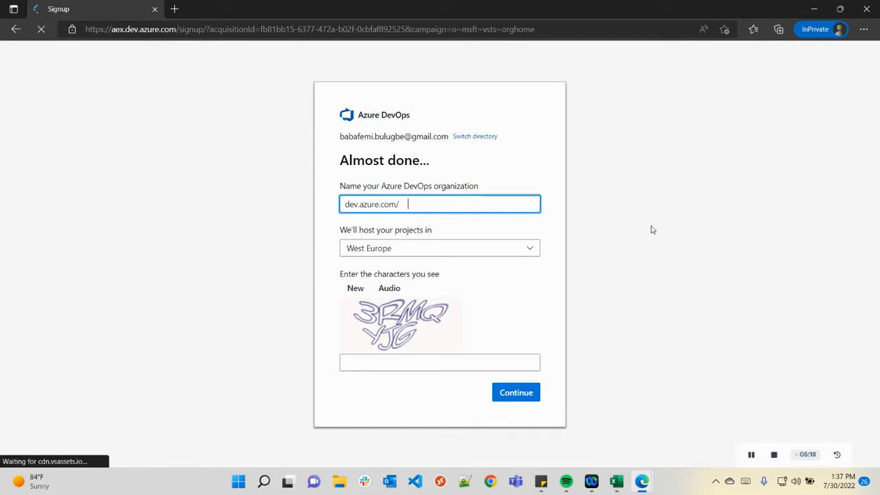
text(tecktalkwithbaba)
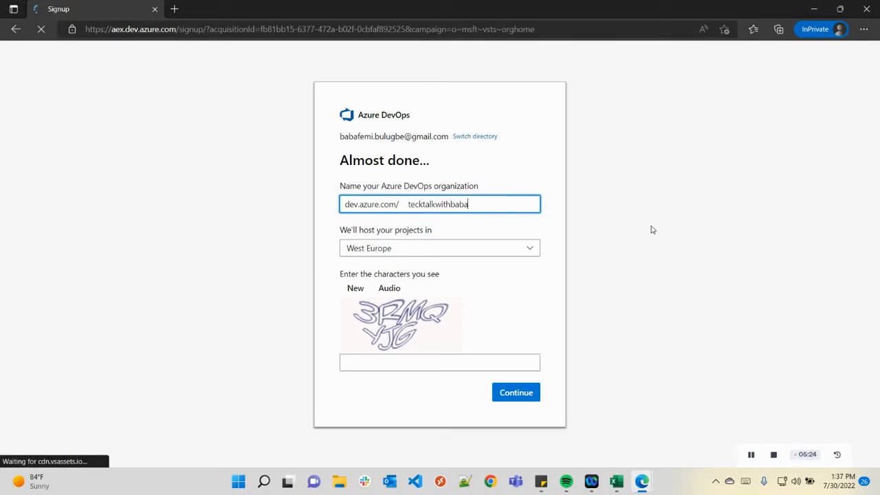
text(femi)
Keep West Europe hosting, enter the captcha characters, and submit the organization.
click(445, 249)
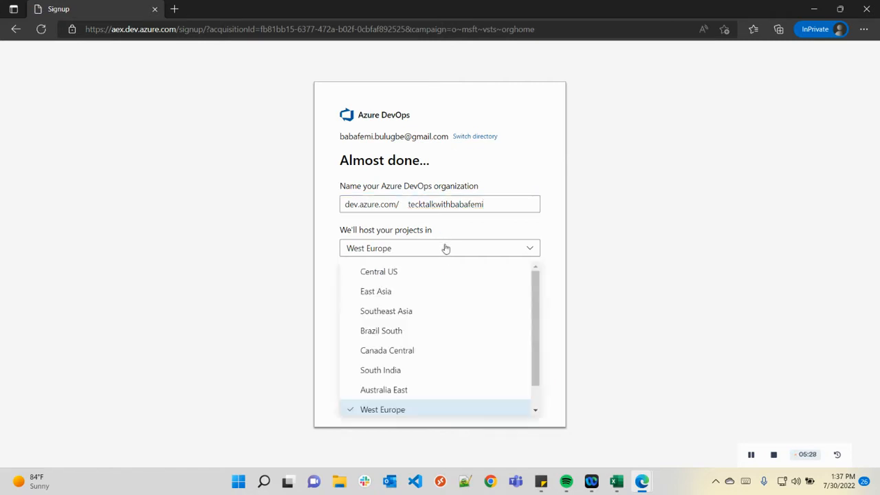
click(445, 248)
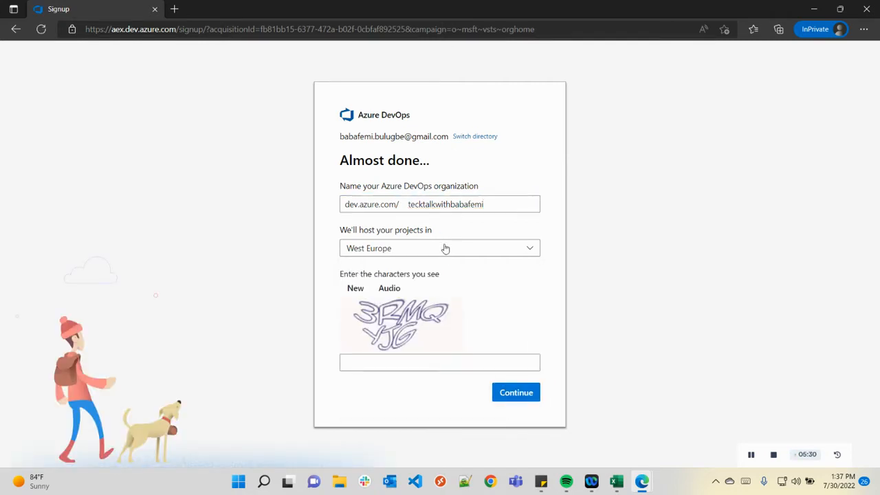
click(415, 366)
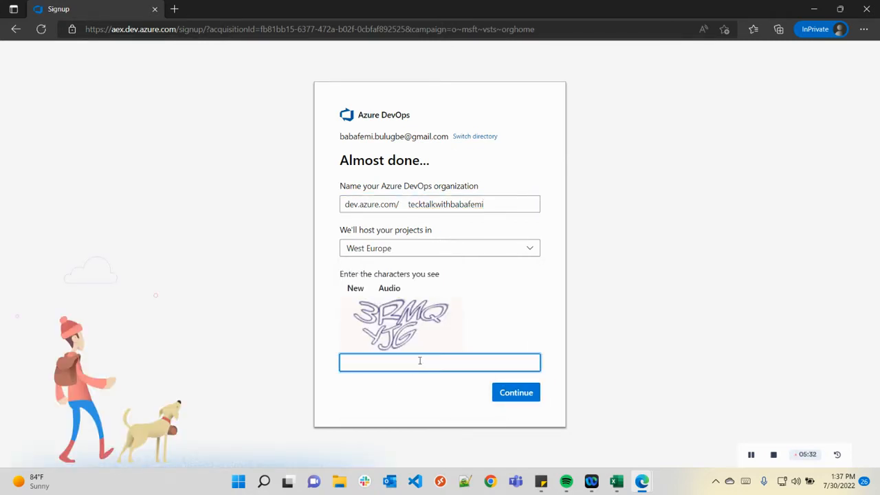
text(3RMQYJG)
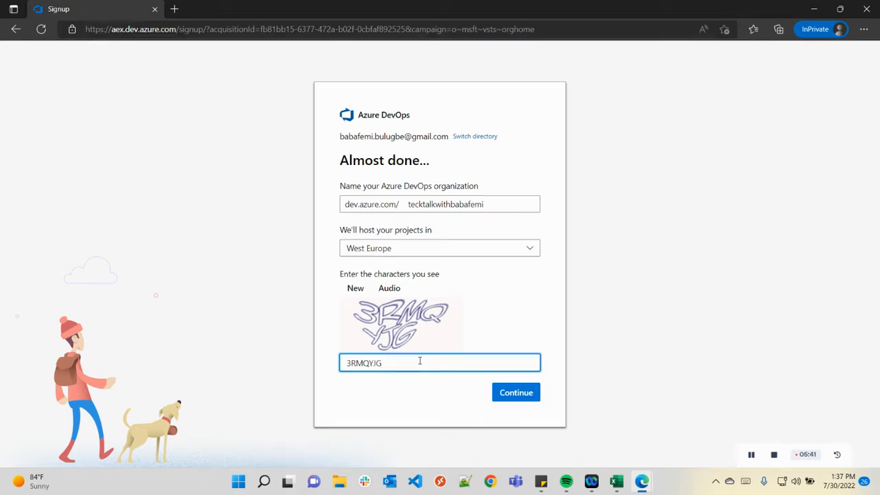
click(529, 392)
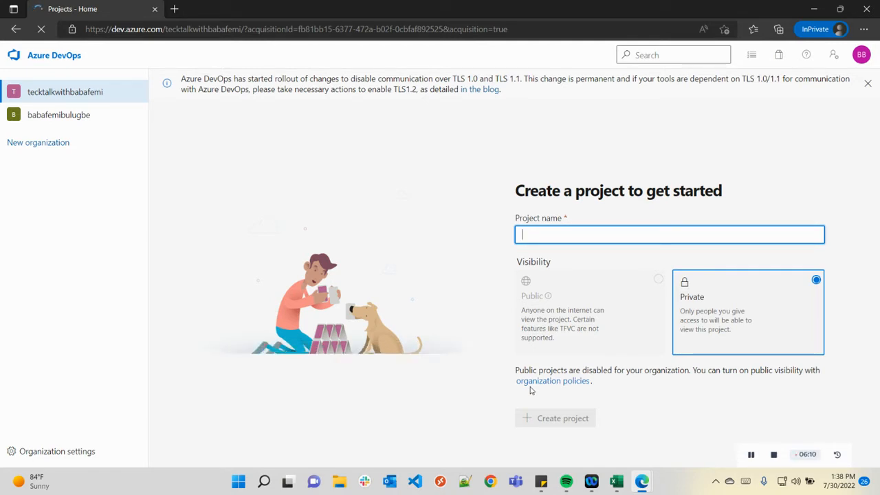
Type 'Techwithbab' as the project name, fixing typos along the way.
text(TEs)
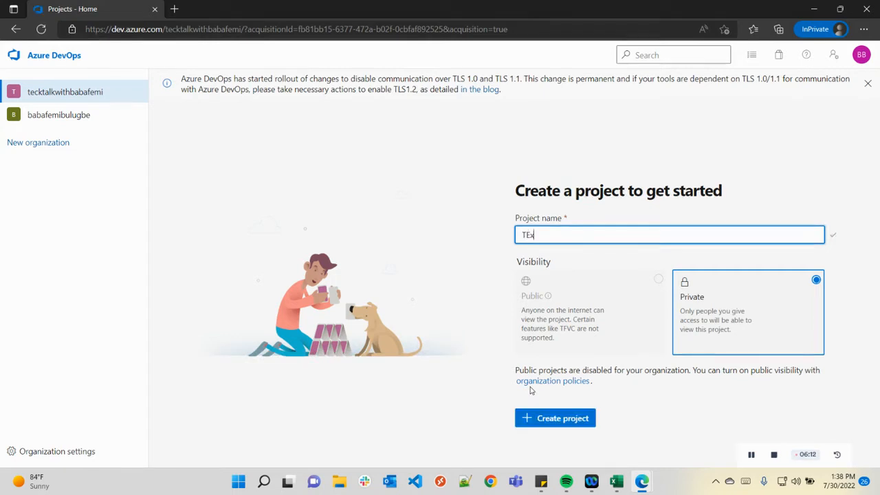
key(BackSpace)
key(BackSpace)
text(ec)
key(BackSpace)
text(chwith)
key(BackSpace)
key(BackSpace)
key(BackSpace)
key(BackSpace)
key(BackSpace)
text(with Ba)
key(BackSpace)
key(BackSpace)
text(nb)
key(BackSpace)
text(bab)
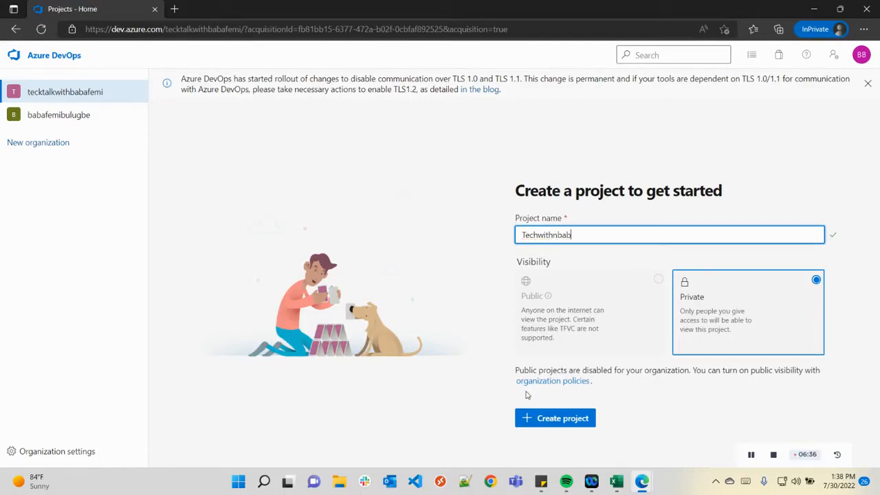
key(BackSpace)
key(BackSpace)
key(BackSpace)
key(BackSpace)
key(BackSpace)
text(hbab)
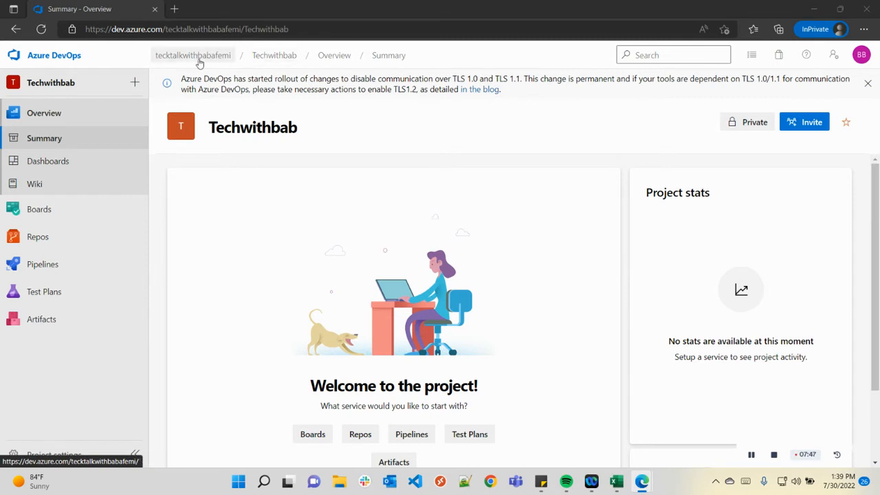
Return to the tecktalkwithbabafemi organization's project list via the breadcrumb.
click(190, 60)
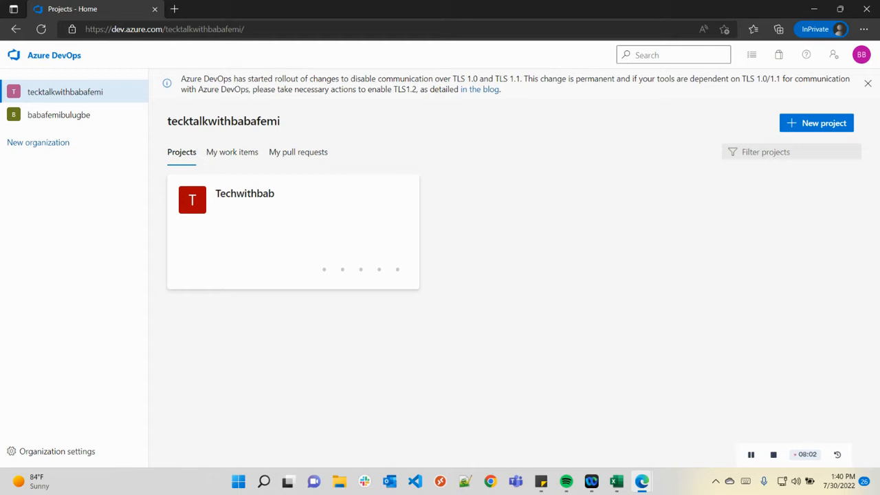
Open Organization settings from the bottom of the left sidebar.
click(60, 457)
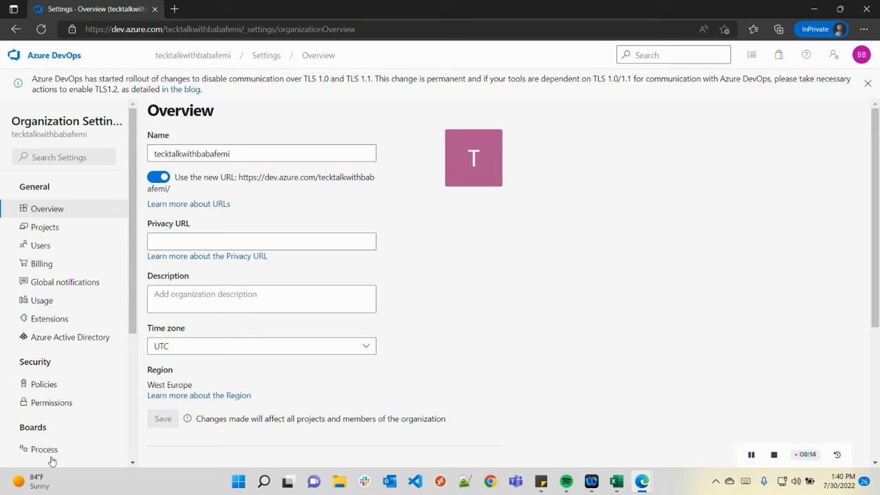
double_click(251, 153)
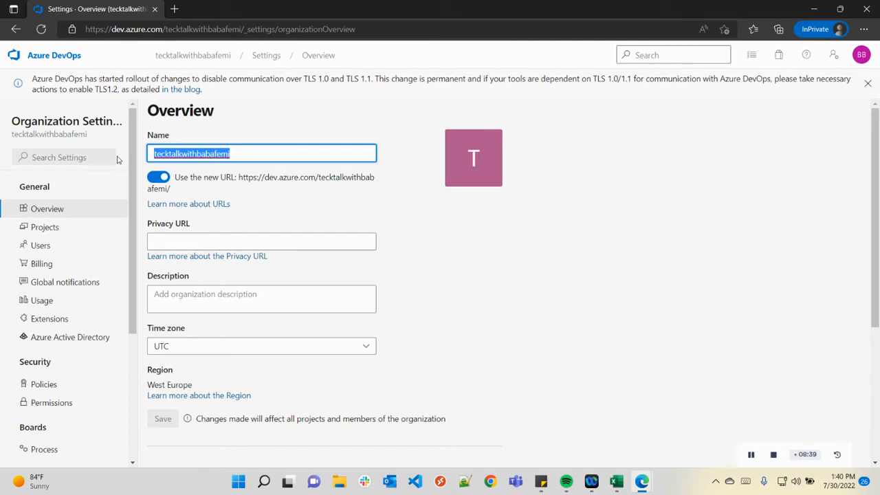
click(243, 150)
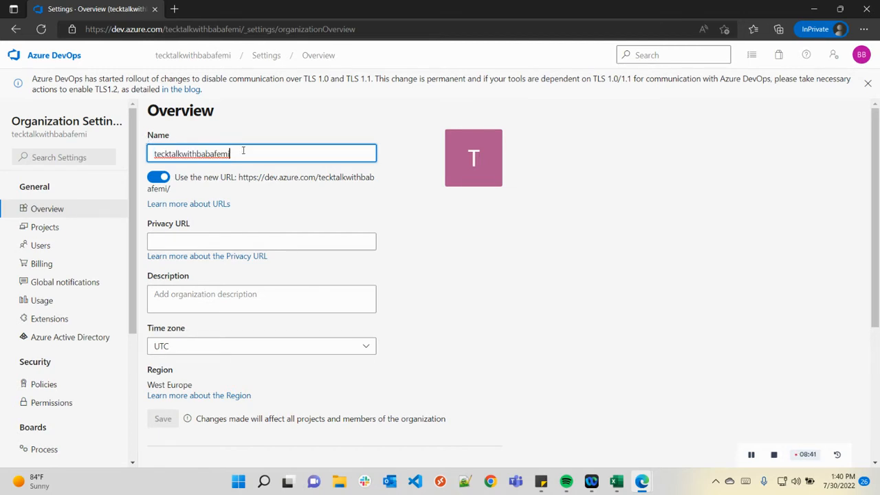
key(BackSpace)
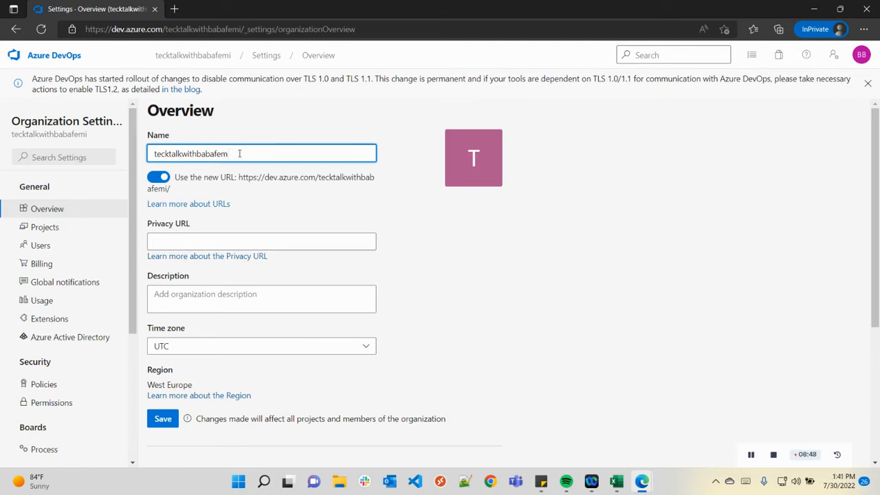
text(i)
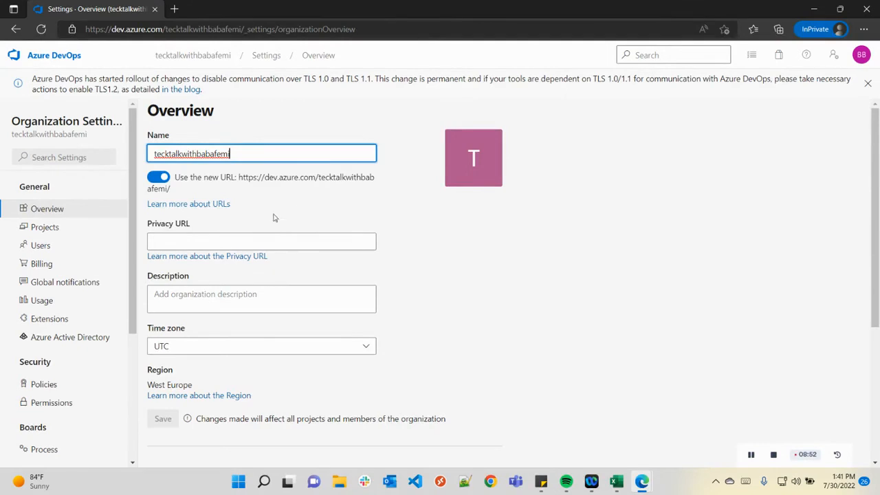
click(197, 241)
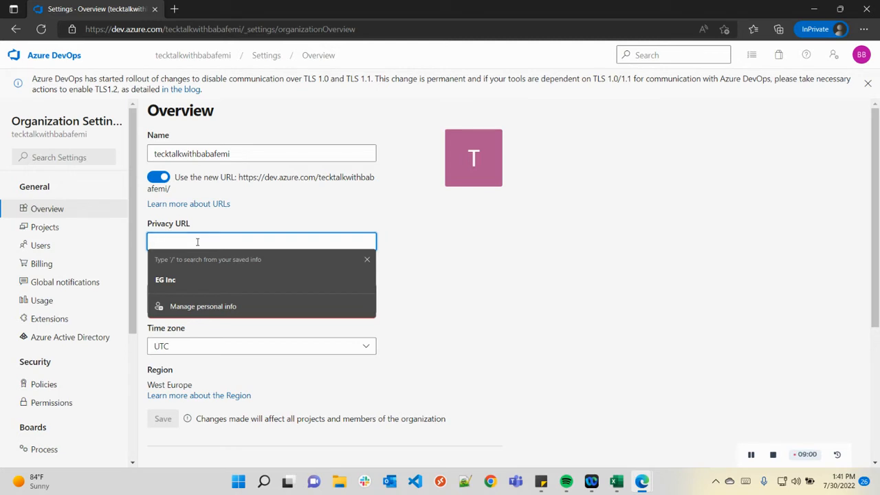
click(539, 193)
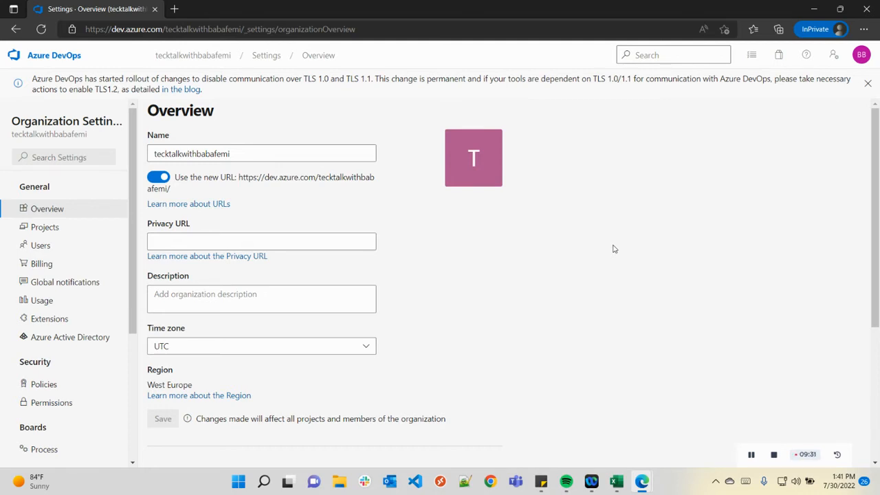
click(220, 301)
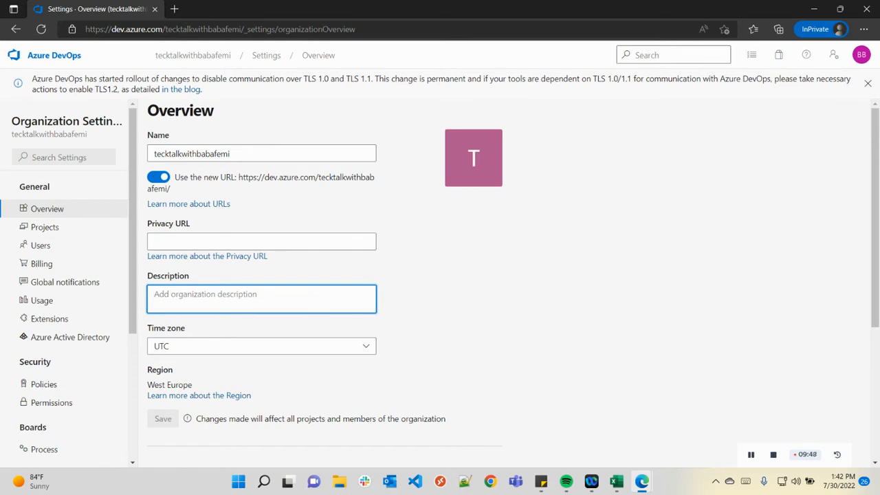
Check the Techwithbab project's actions in Projects settings, then view the Users page.
click(60, 229)
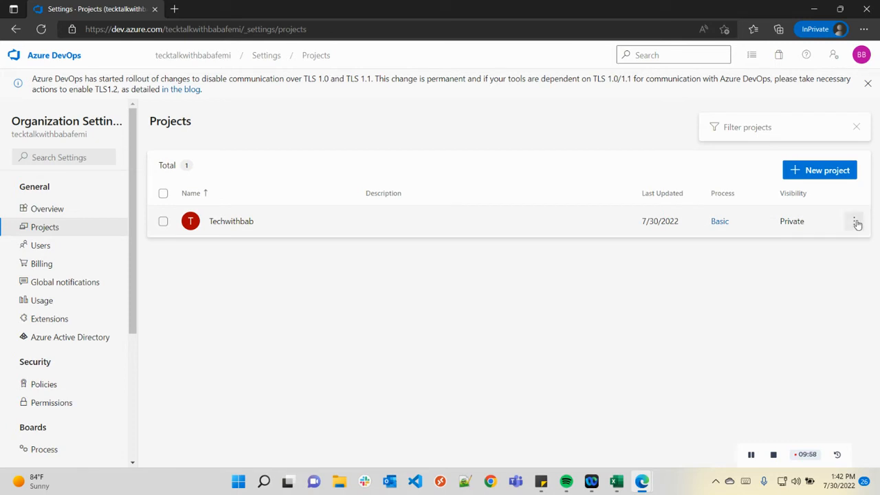
click(855, 221)
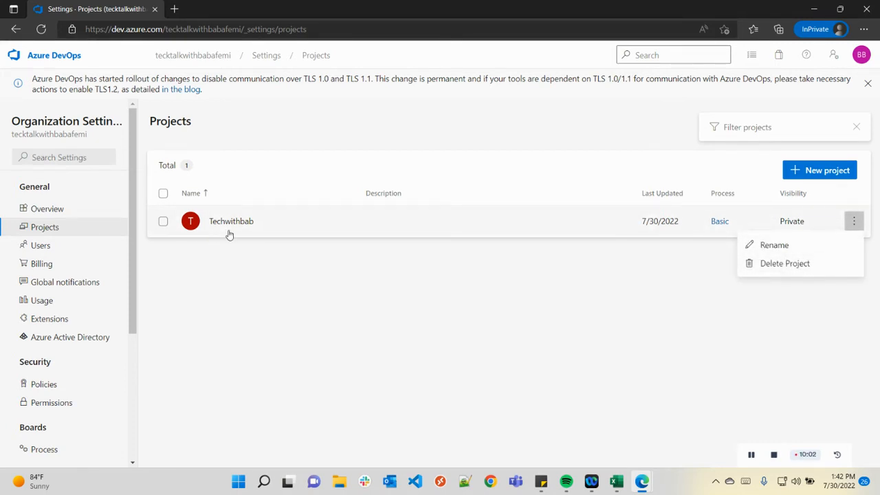
click(367, 323)
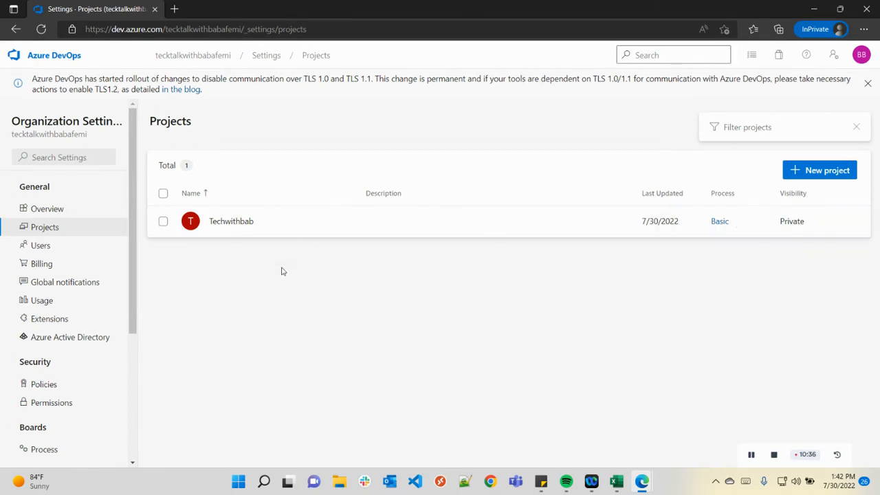
click(41, 245)
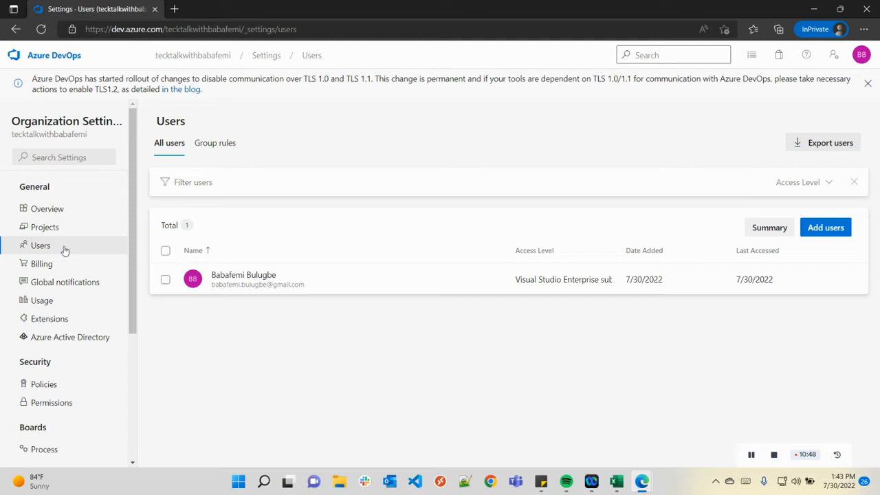
Preview the Add users panel and its project list without adding anyone, then view Billing.
click(834, 227)
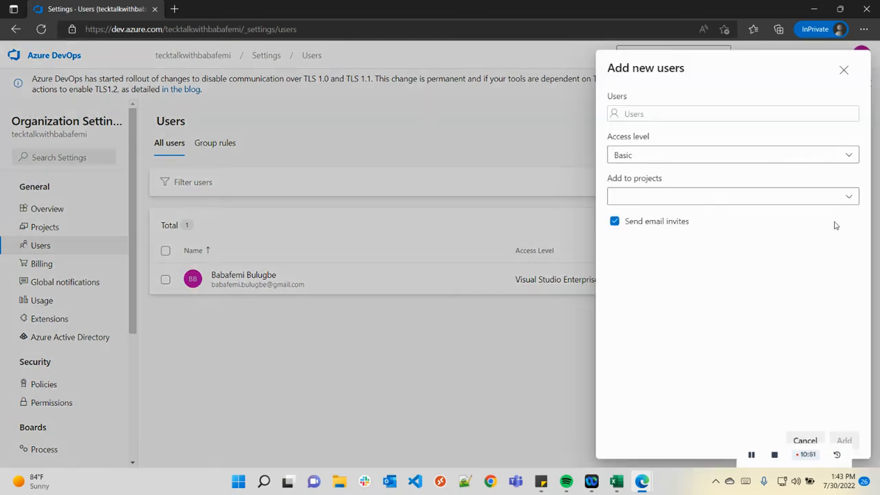
click(685, 197)
click(684, 197)
click(783, 200)
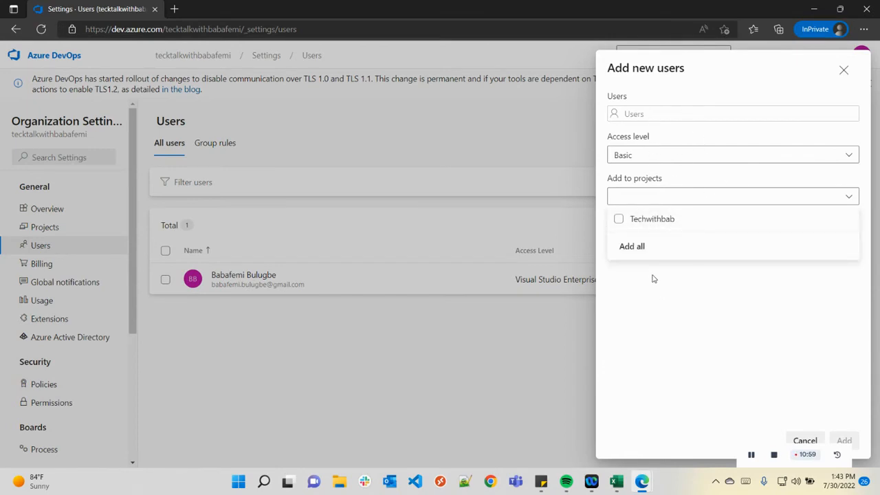
click(538, 331)
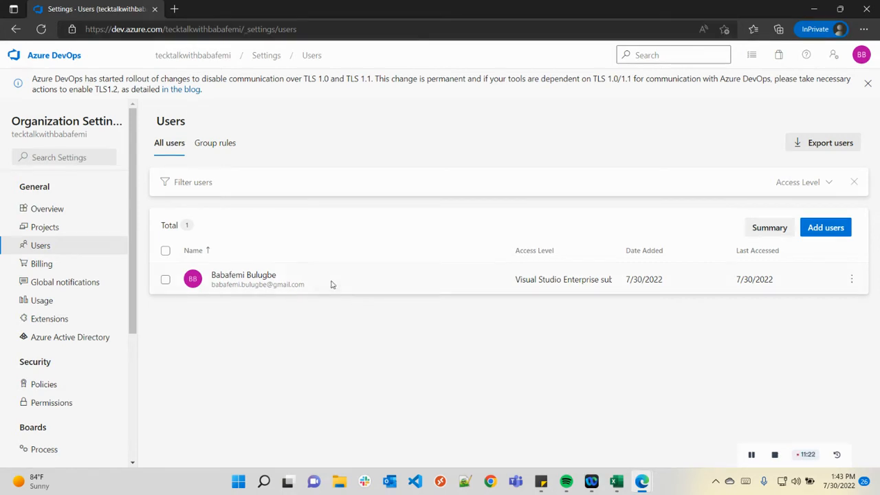
click(78, 266)
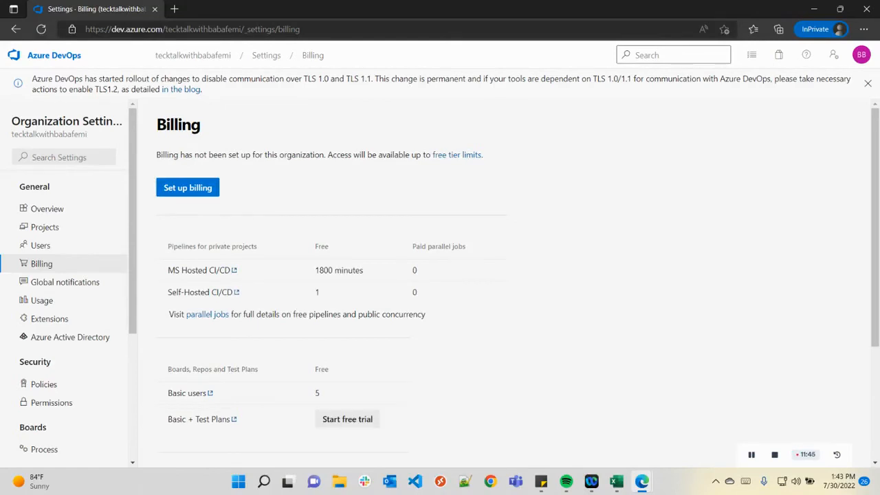
Cancel the billing setup panel, review the Billing page, then go to Global notifications.
click(175, 189)
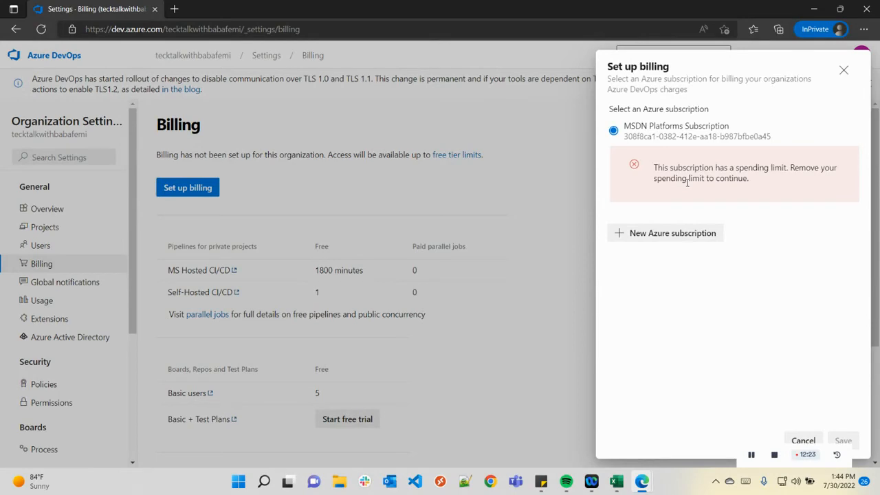
click(843, 70)
scroll(249, 227, down, 3)
scroll(255, 197, up, 3)
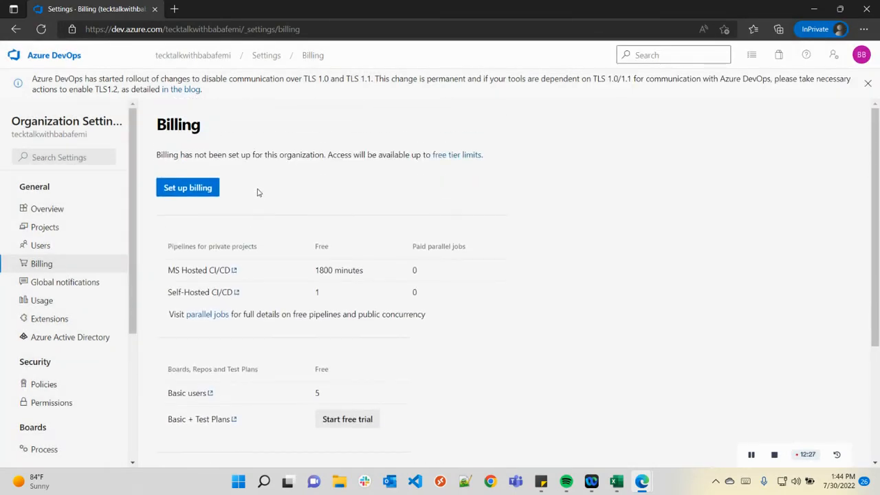
scroll(272, 188, down, 3)
scroll(273, 177, up, 2)
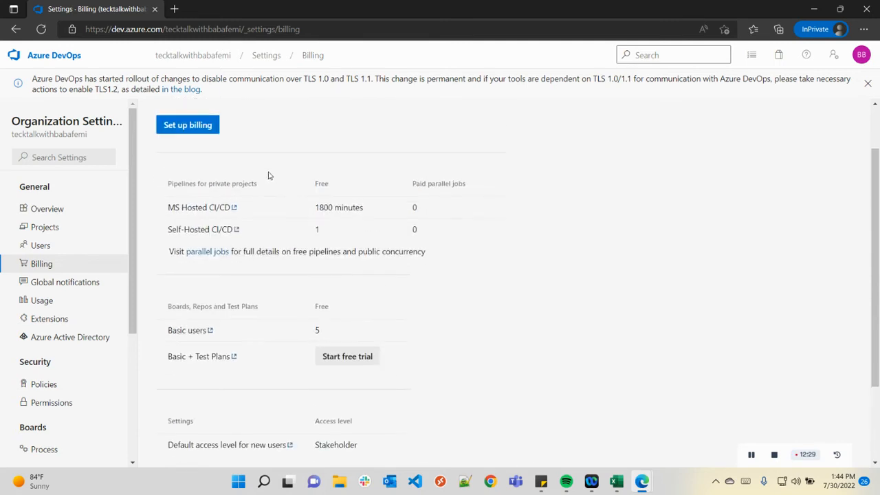
scroll(270, 227, down, 2)
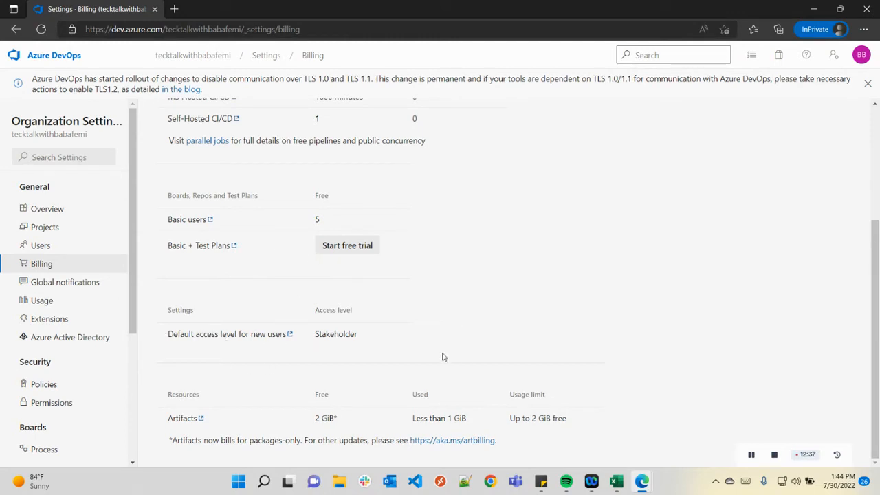
scroll(489, 371, up, 3)
scroll(424, 230, down, 3)
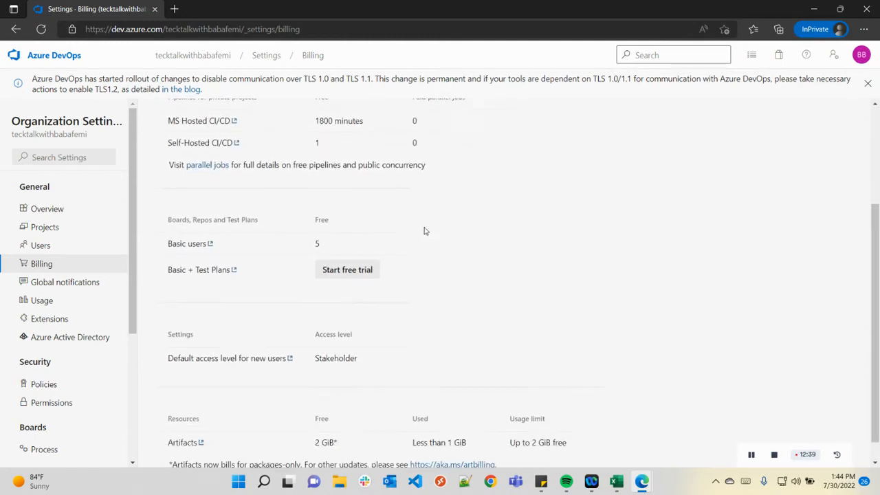
scroll(286, 262, up, 3)
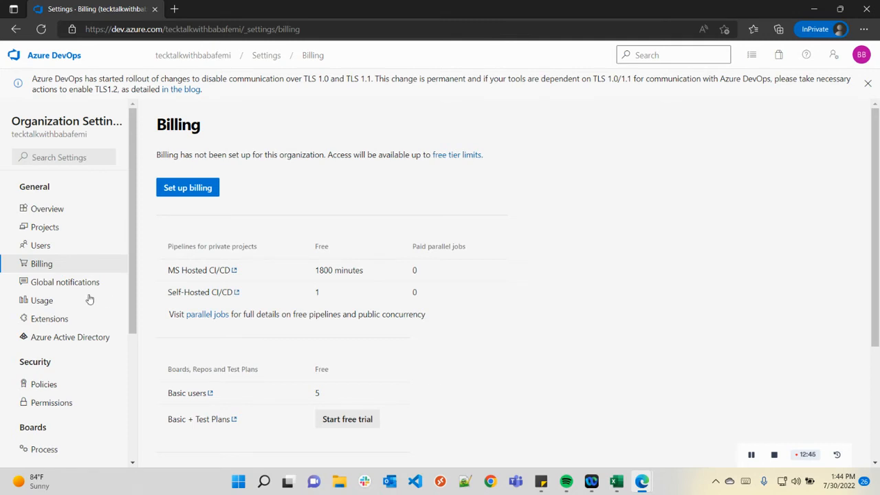
click(58, 287)
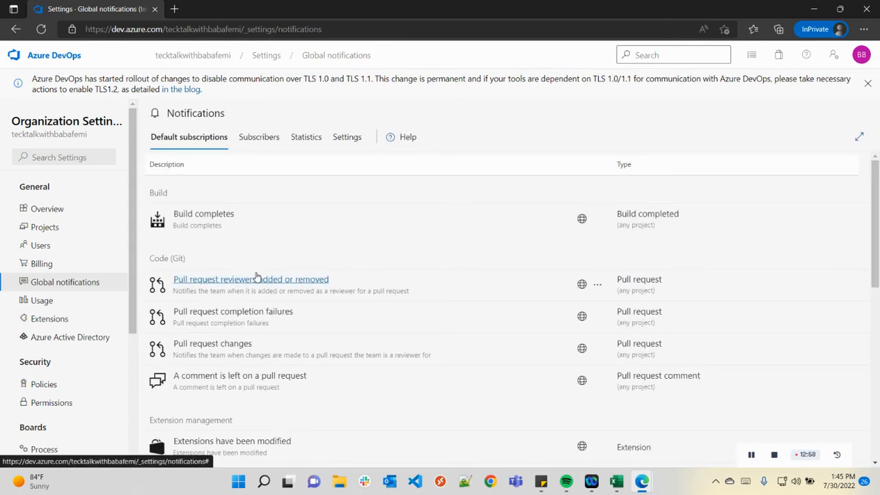
Leave the notifications list and view per-user request usage for the last hour.
scroll(257, 276, down, 3)
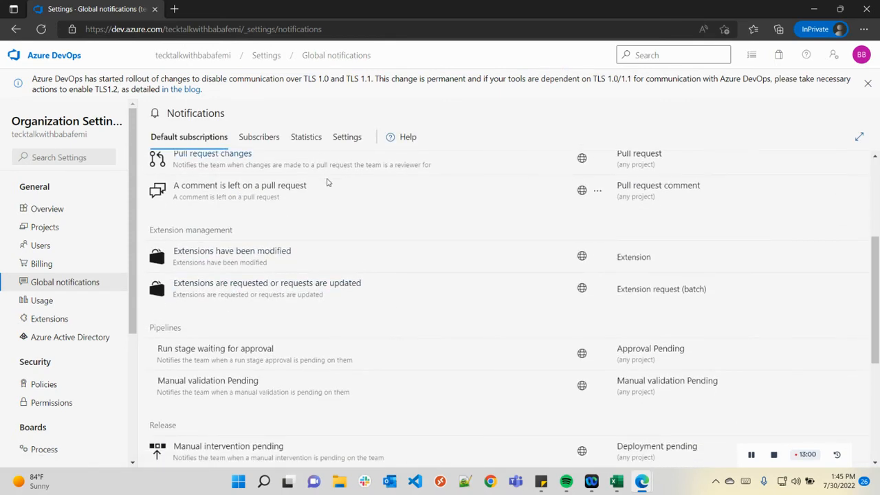
scroll(332, 179, up, 3)
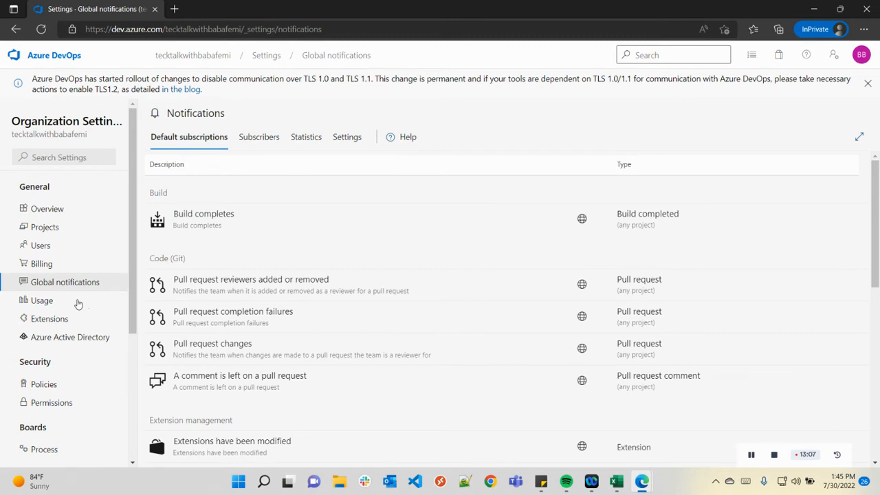
click(77, 300)
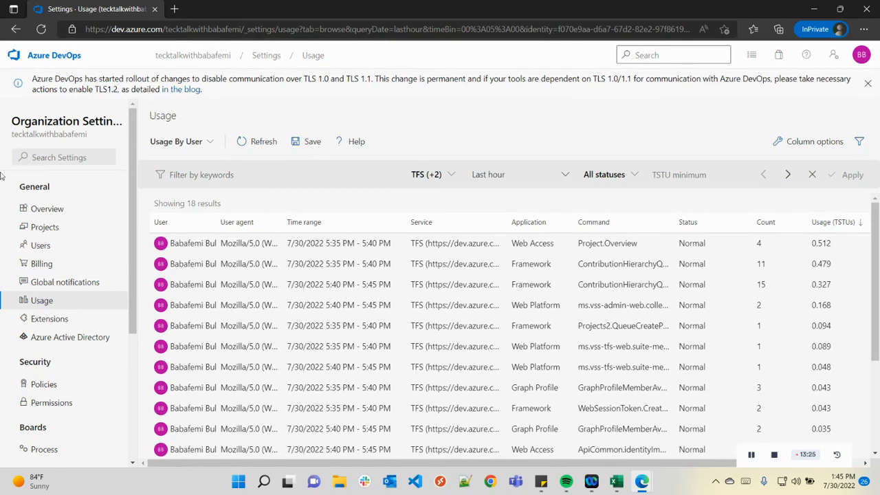
Confirm the organization has no extensions installed and browse the Visual Studio Marketplace in a new tab.
click(88, 321)
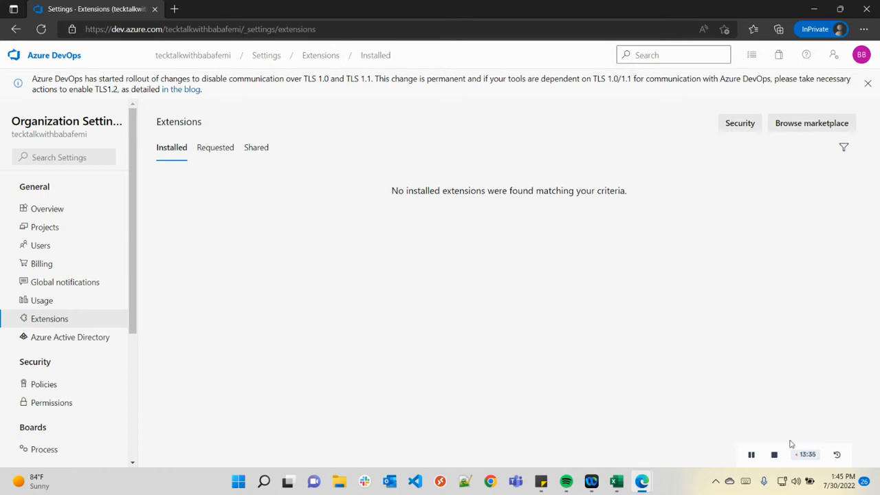
click(751, 455)
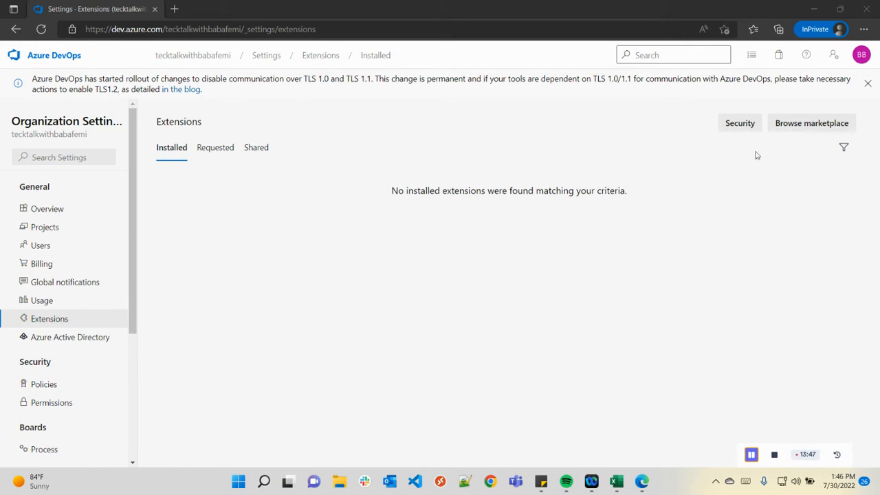
click(797, 125)
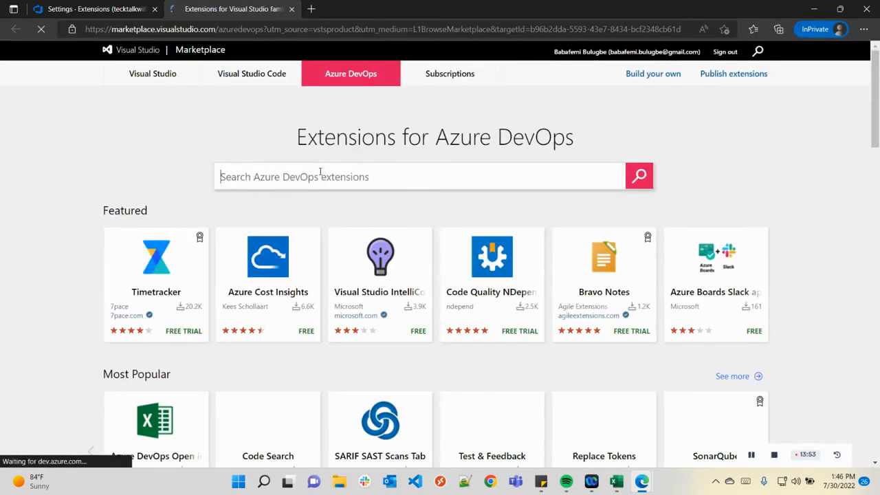
Review the Timetracker extension's marketplace details, then return to the Extensions settings tab.
click(131, 289)
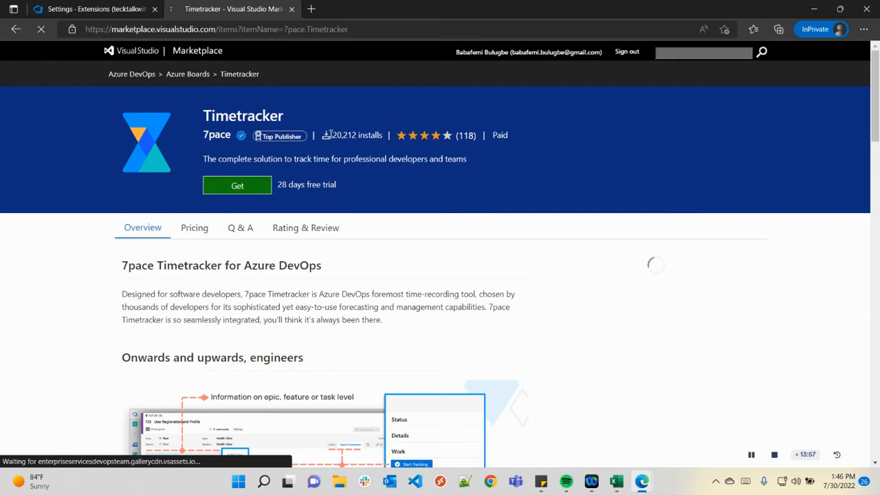
scroll(342, 236, down, 3)
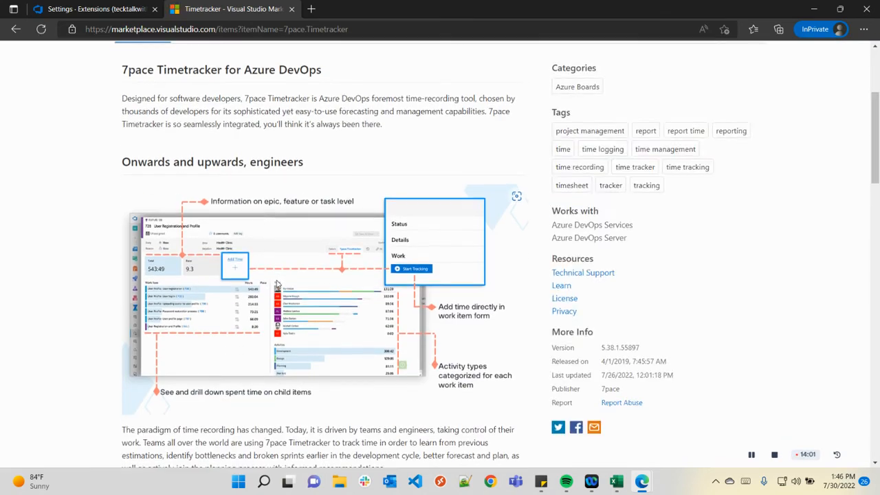
scroll(275, 285, down, 1)
scroll(252, 197, up, 4)
click(148, 12)
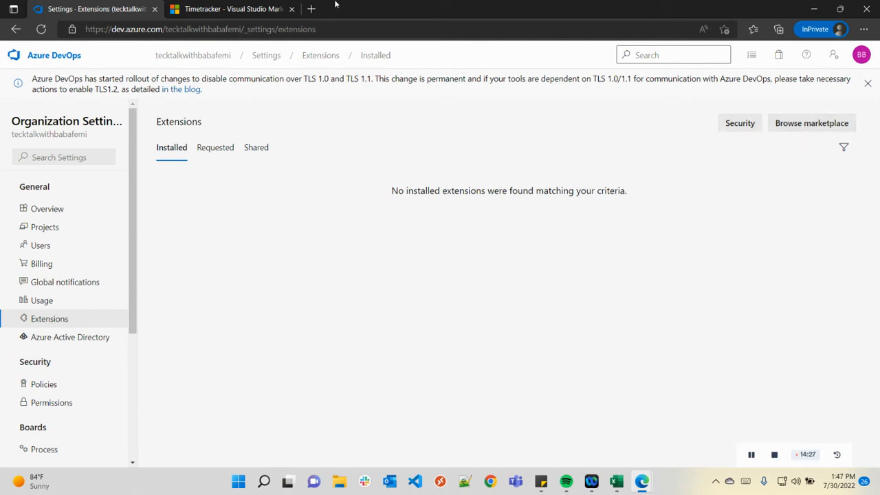
Go back from Timetracker to the marketplace extension listing, then return to Extensions settings.
click(227, 9)
key(alt+Left)
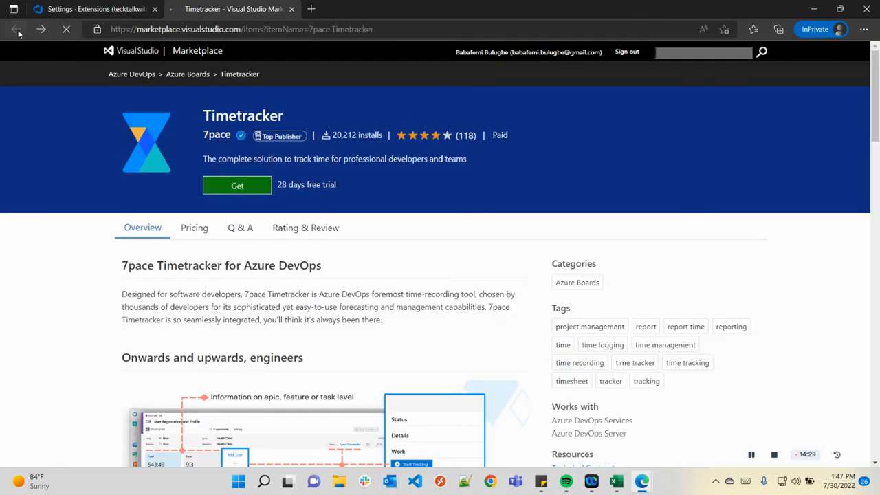
scroll(355, 160, down, 10)
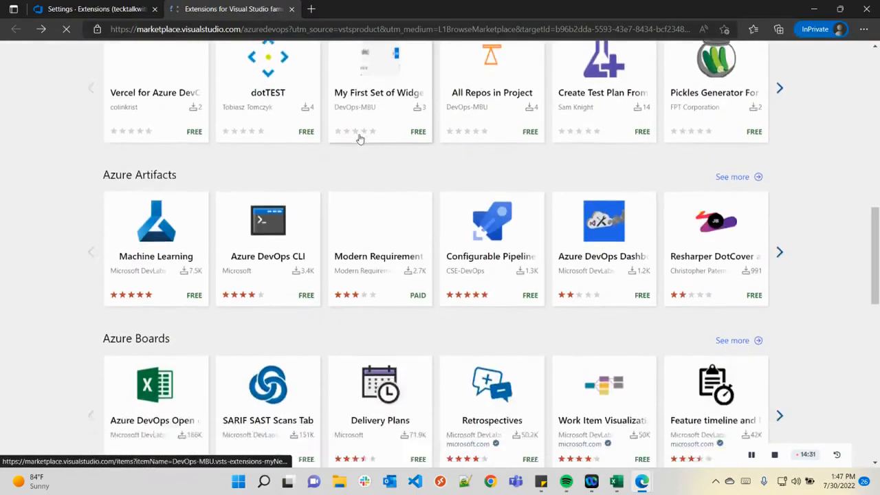
scroll(355, 137, up, 3)
scroll(355, 136, up, 5)
click(131, 6)
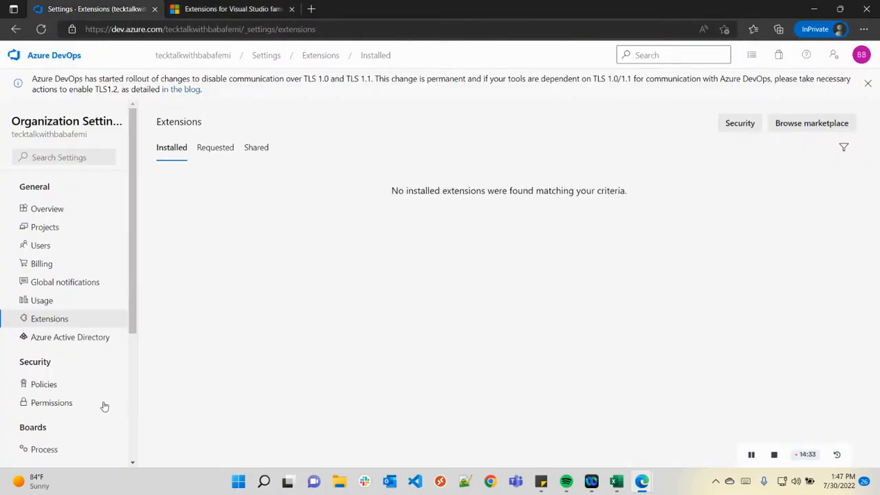
Start connecting Azure Active Directory, review the available directories, then close without connecting.
click(54, 336)
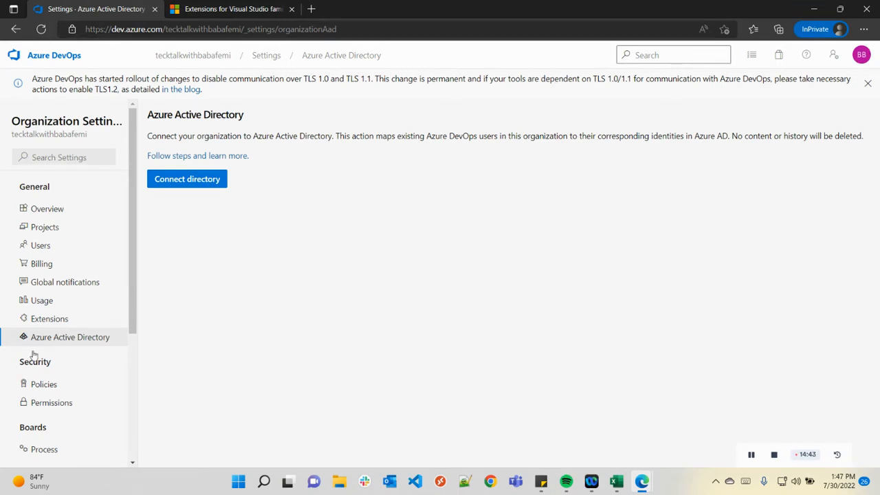
click(202, 179)
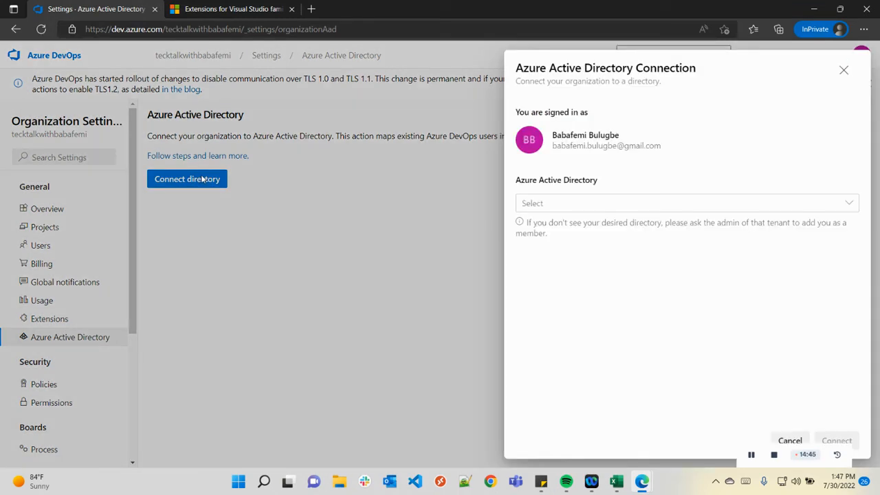
click(666, 210)
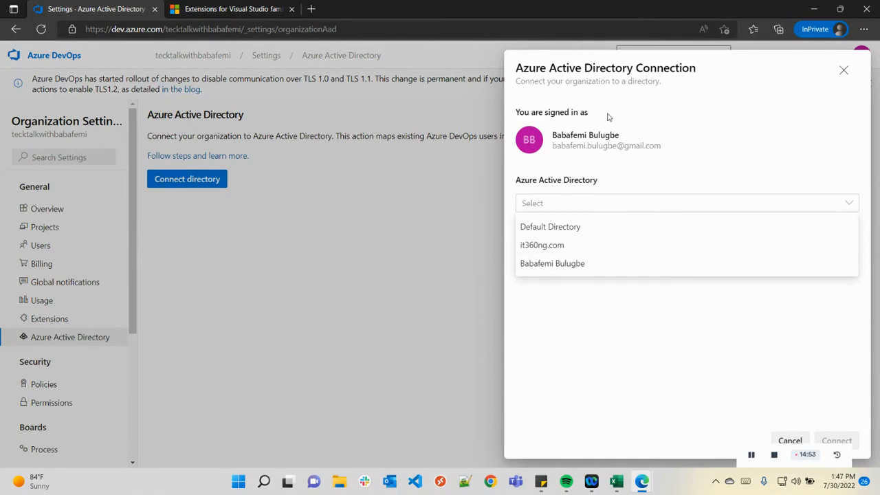
drag(671, 152, 550, 136)
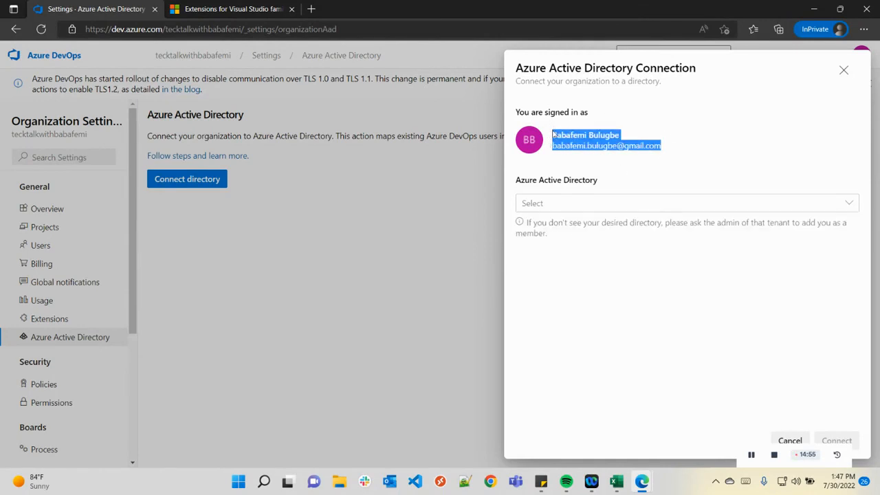
click(585, 206)
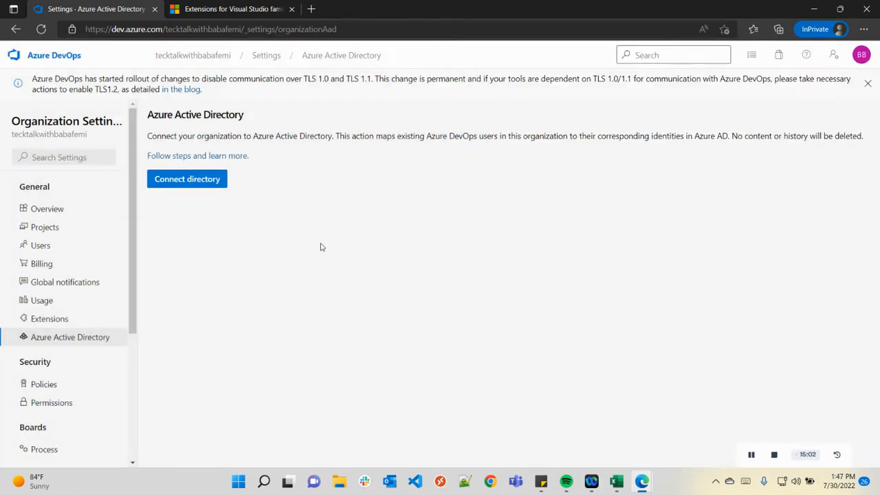
click(366, 264)
In Policies, cancel the Allow public projects change to keep it off, then open Permissions.
click(75, 389)
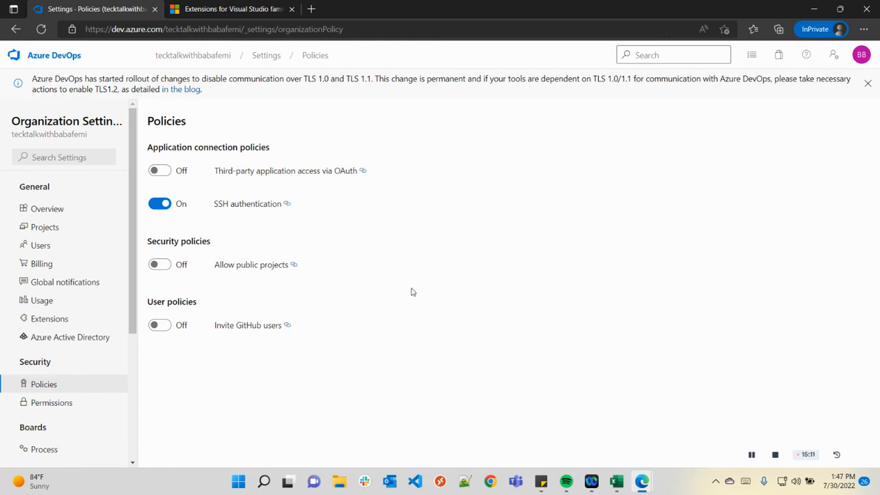
click(165, 267)
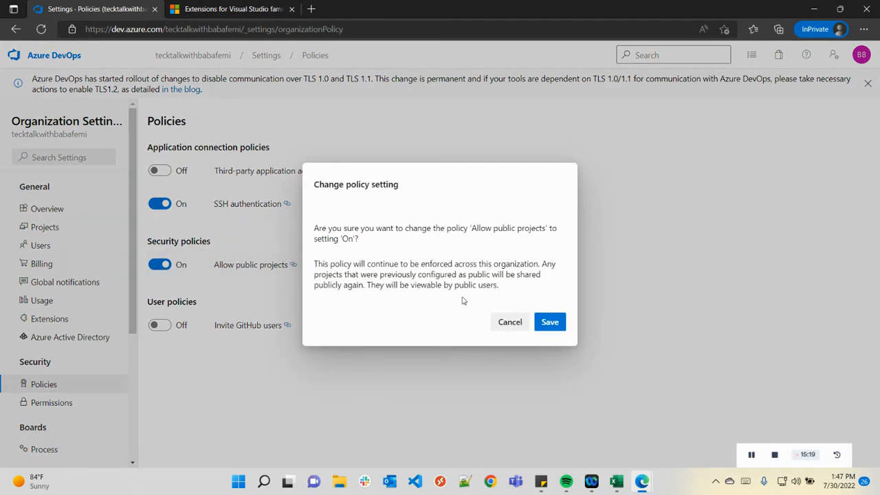
click(512, 322)
click(69, 401)
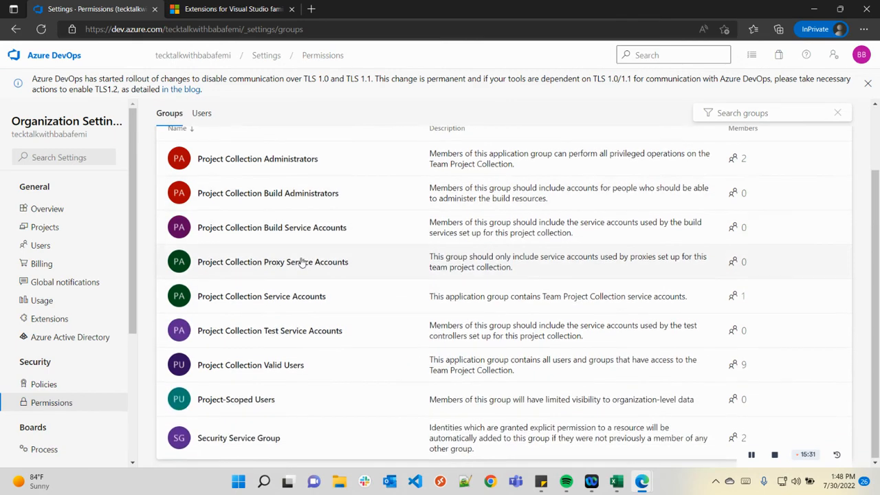
scroll(301, 258, down, 2)
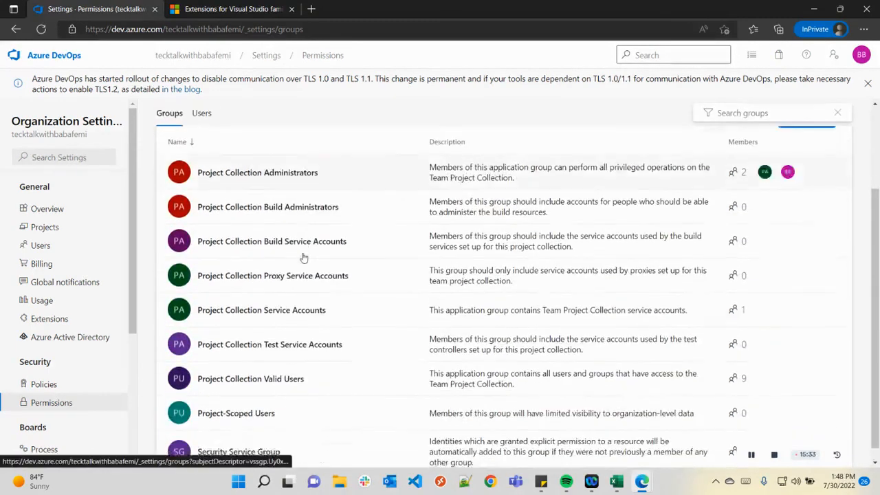
scroll(305, 255, up, 3)
scroll(306, 251, down, 3)
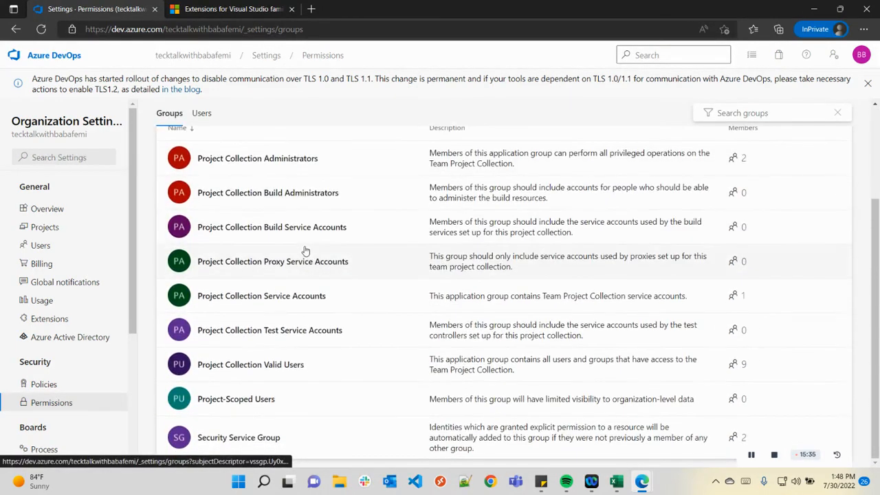
scroll(543, 241, up, 3)
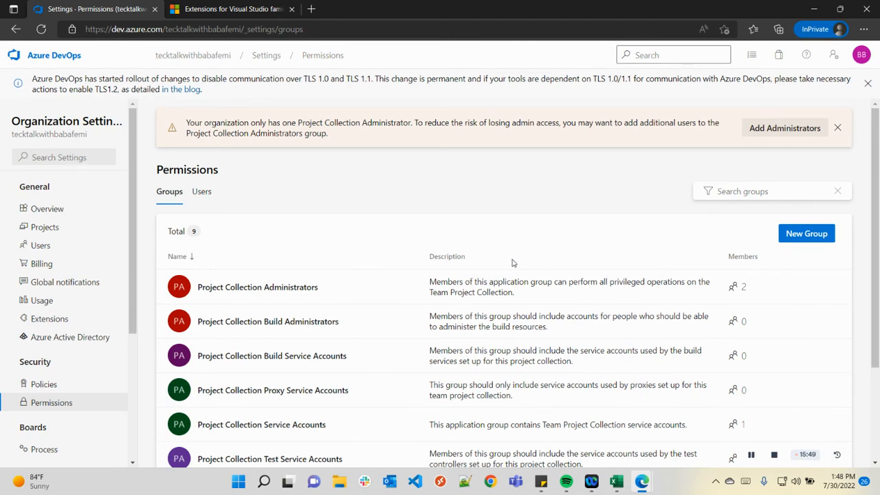
scroll(513, 261, down, 2)
scroll(771, 210, up, 2)
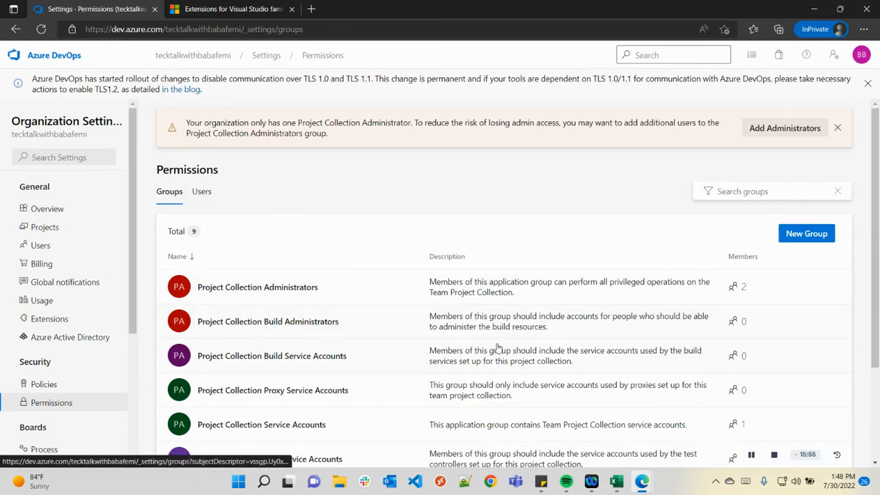
scroll(391, 328, down, 3)
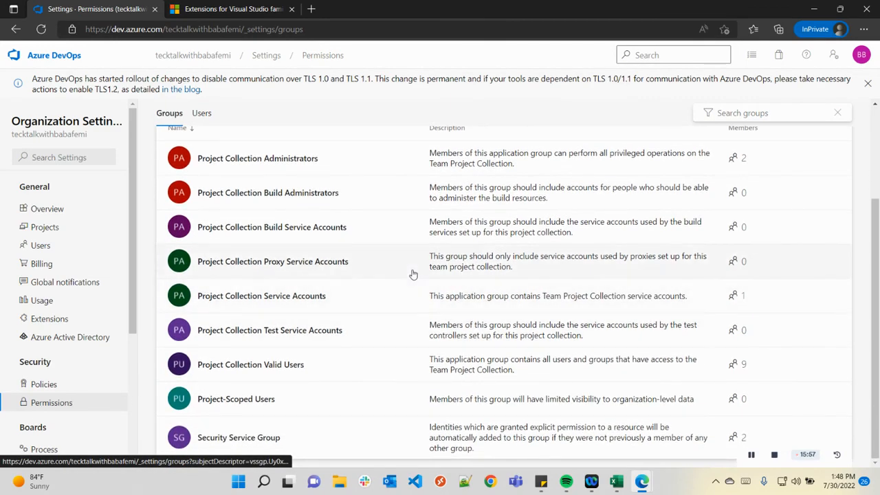
scroll(412, 273, up, 3)
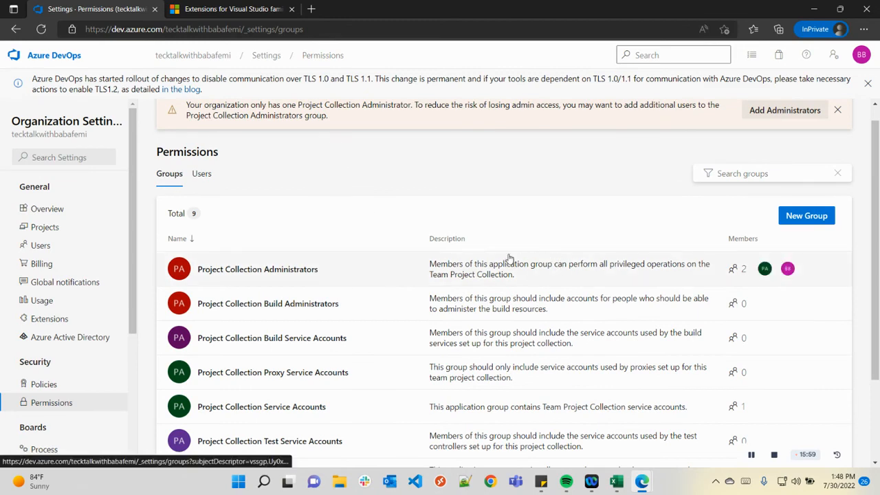
scroll(420, 282, down, 2)
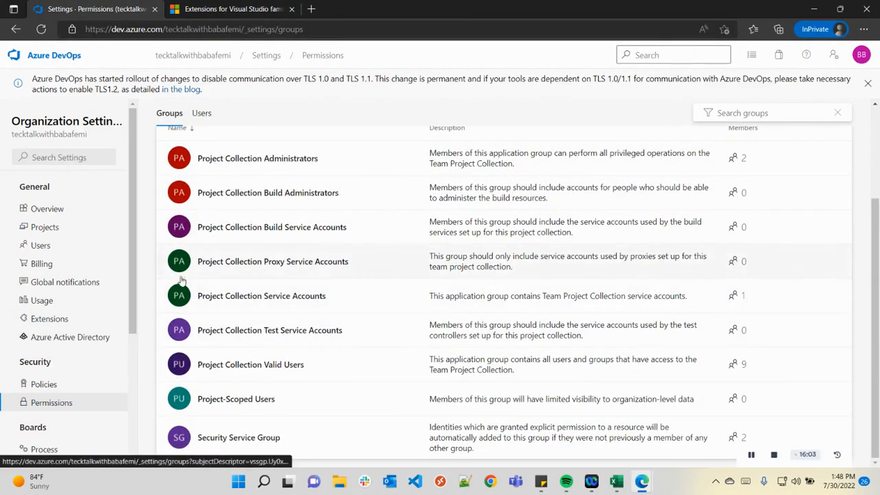
drag(135, 308, 132, 368)
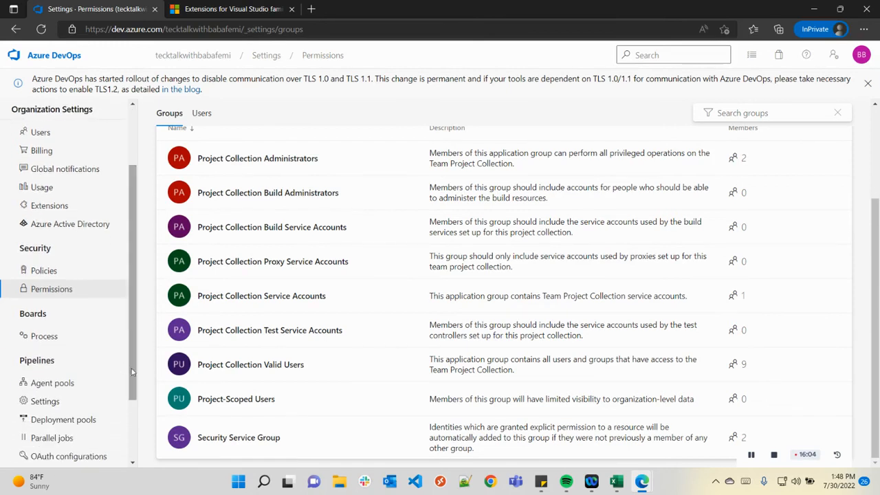
Select the Basic process to list Epic, Issue, Task, Test Case, Test Plan and Test Suite.
click(72, 335)
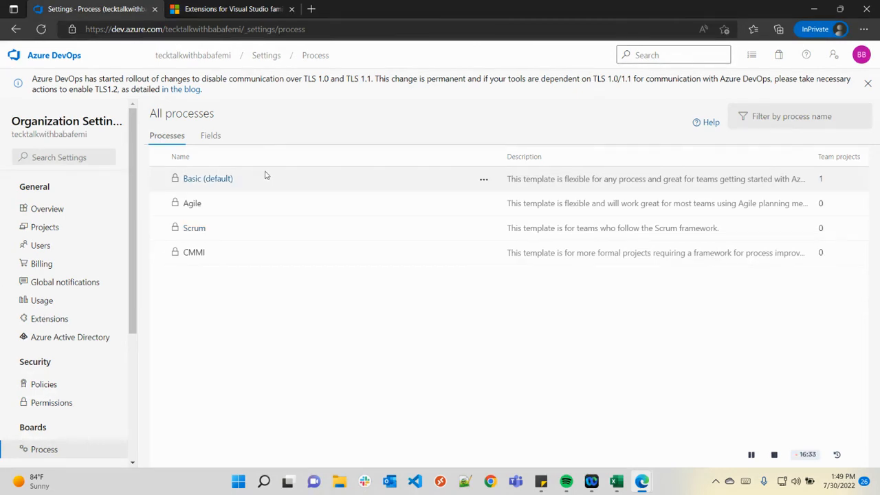
click(205, 182)
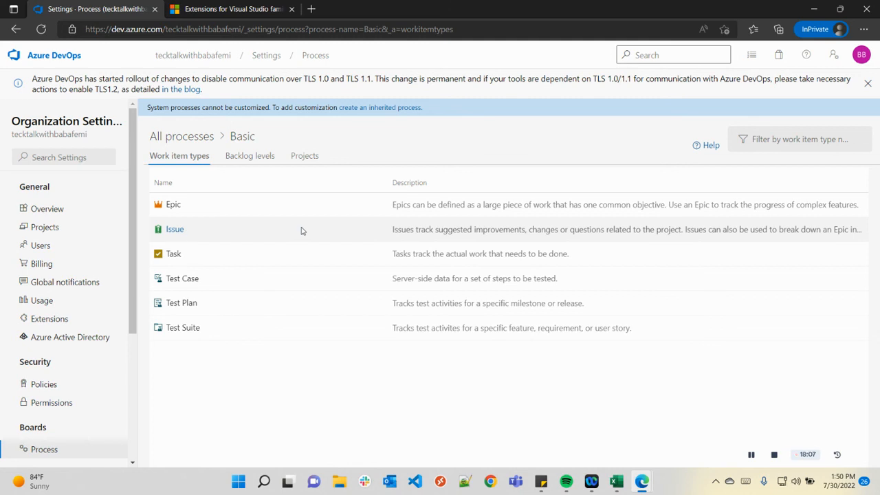
scroll(84, 369, down, 3)
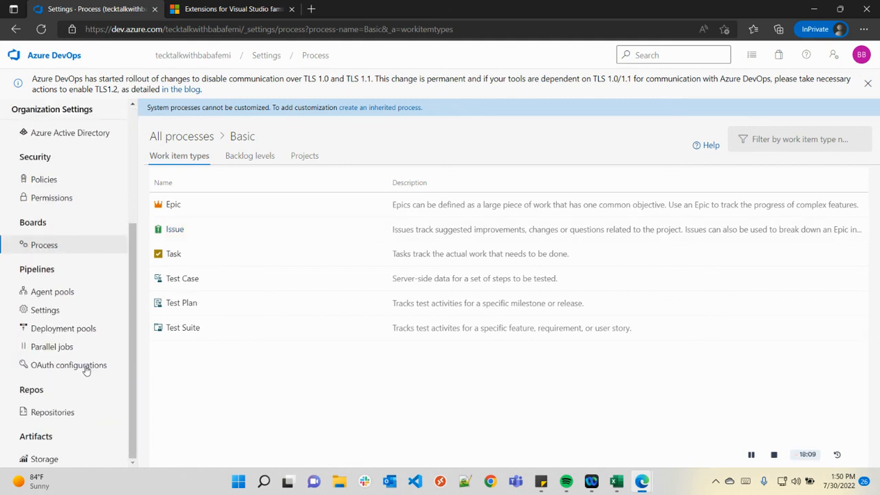
Look over the Pipelines Settings restrictions, then list the agent pools Azure Pipelines and Default.
click(86, 306)
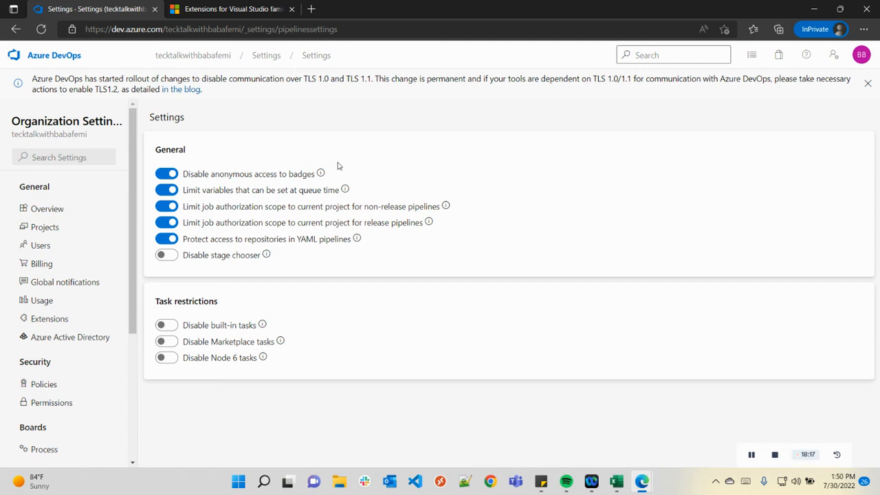
scroll(53, 355, down, 3)
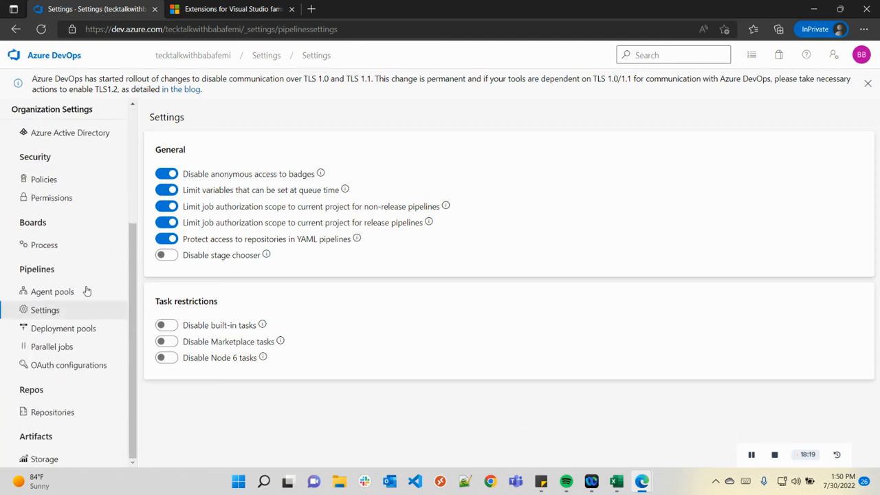
click(90, 290)
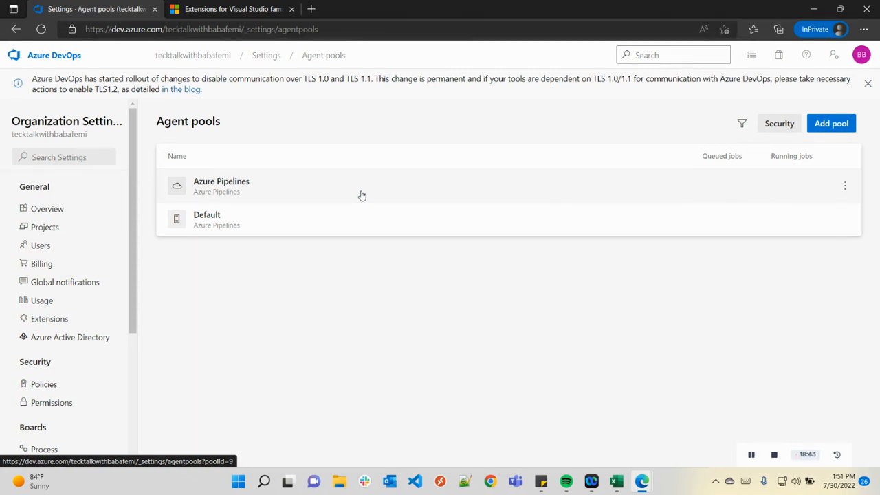
scroll(69, 385, down, 3)
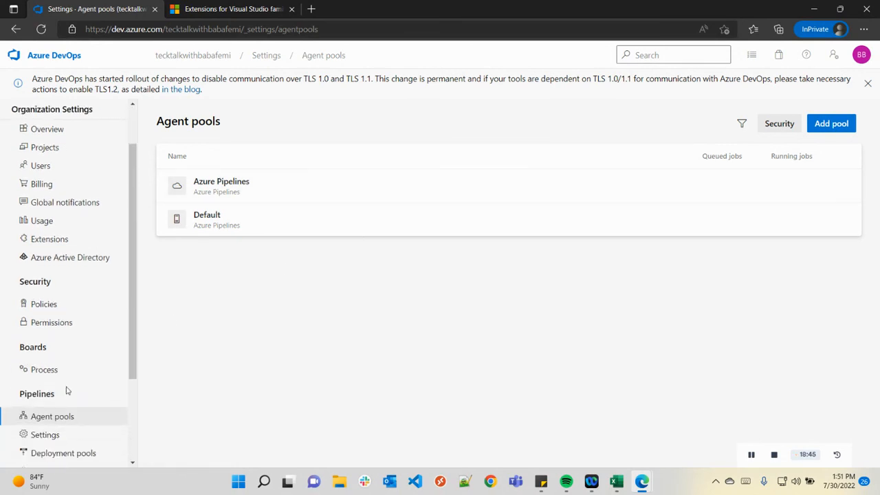
scroll(78, 379, up, 5)
scroll(85, 393, down, 2)
scroll(90, 393, up, 1)
scroll(89, 385, up, 1)
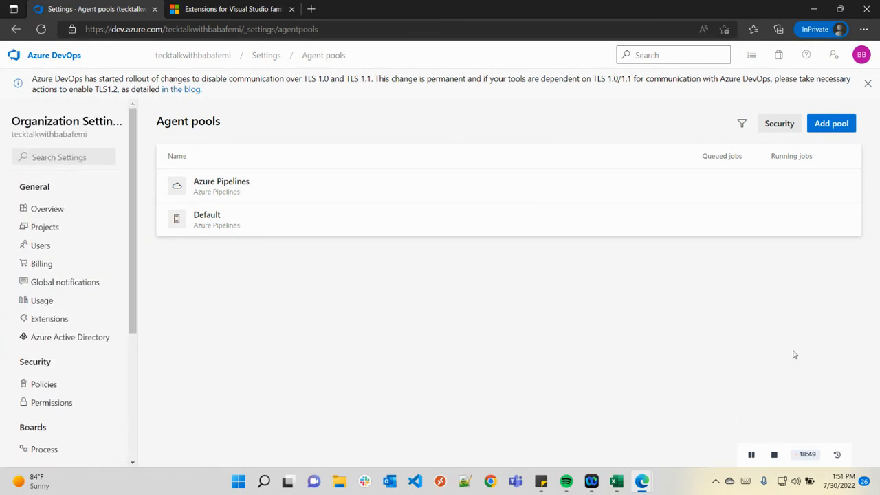